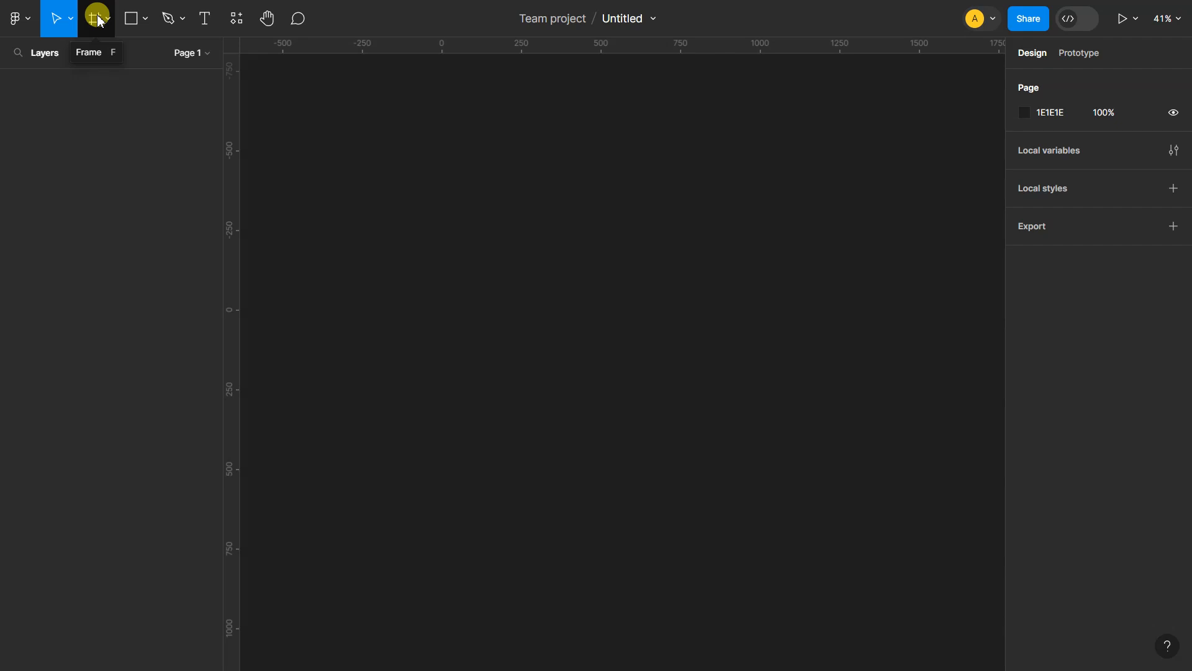
# Create a new phone frame from the iPhone 14 & 15 Pro Max preset
pyautogui.click(96, 18)
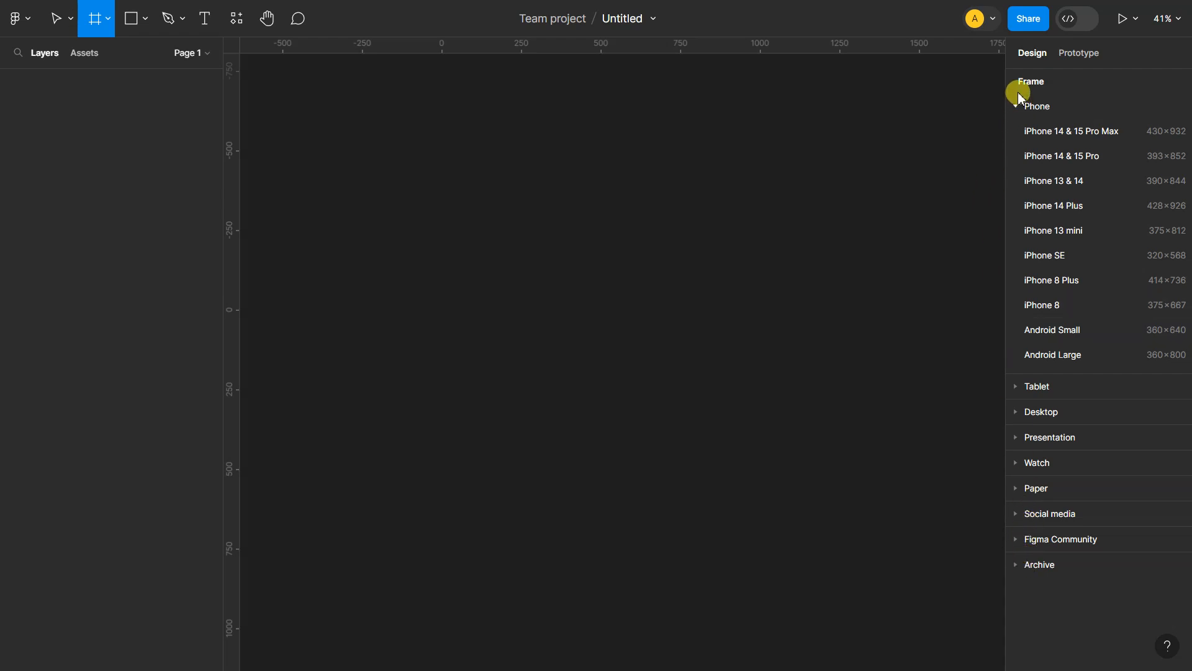
pyautogui.click(1043, 135)
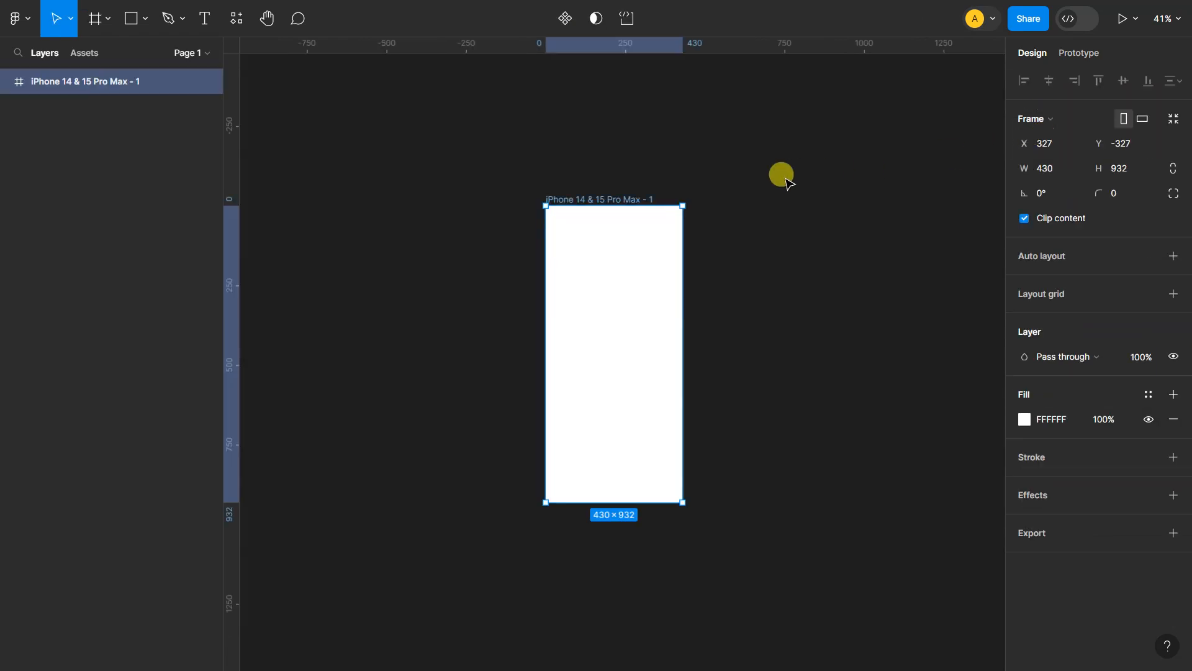
pyautogui.scroll(5, 617, 303)
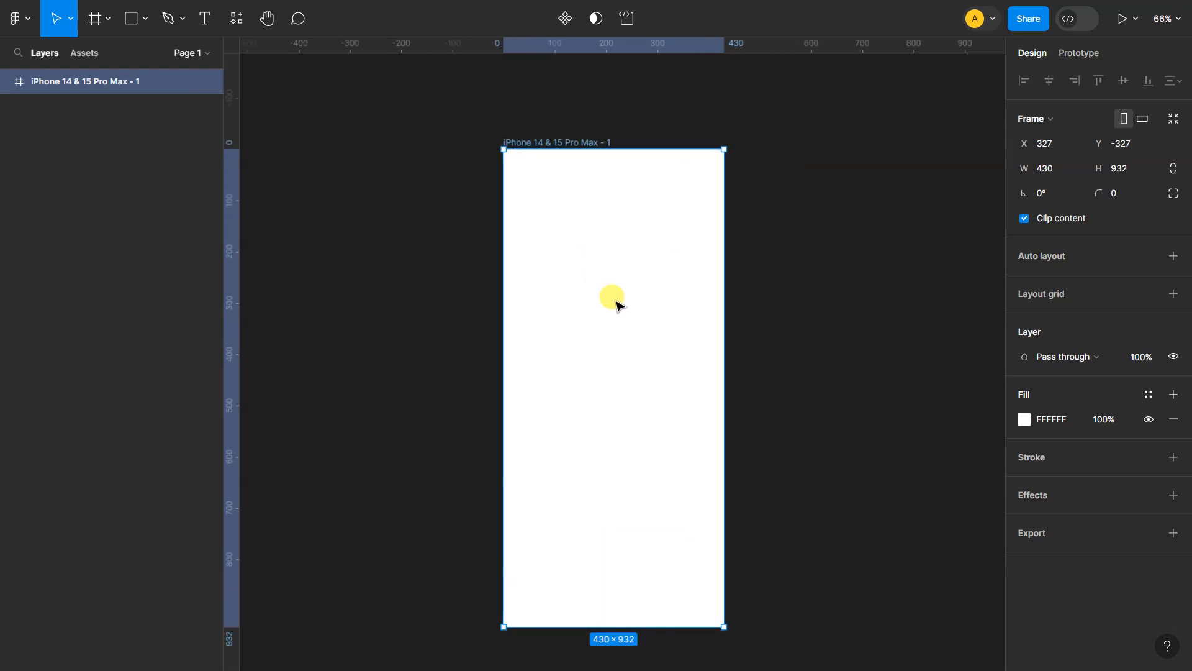
pyautogui.scroll(-1, 618, 304)
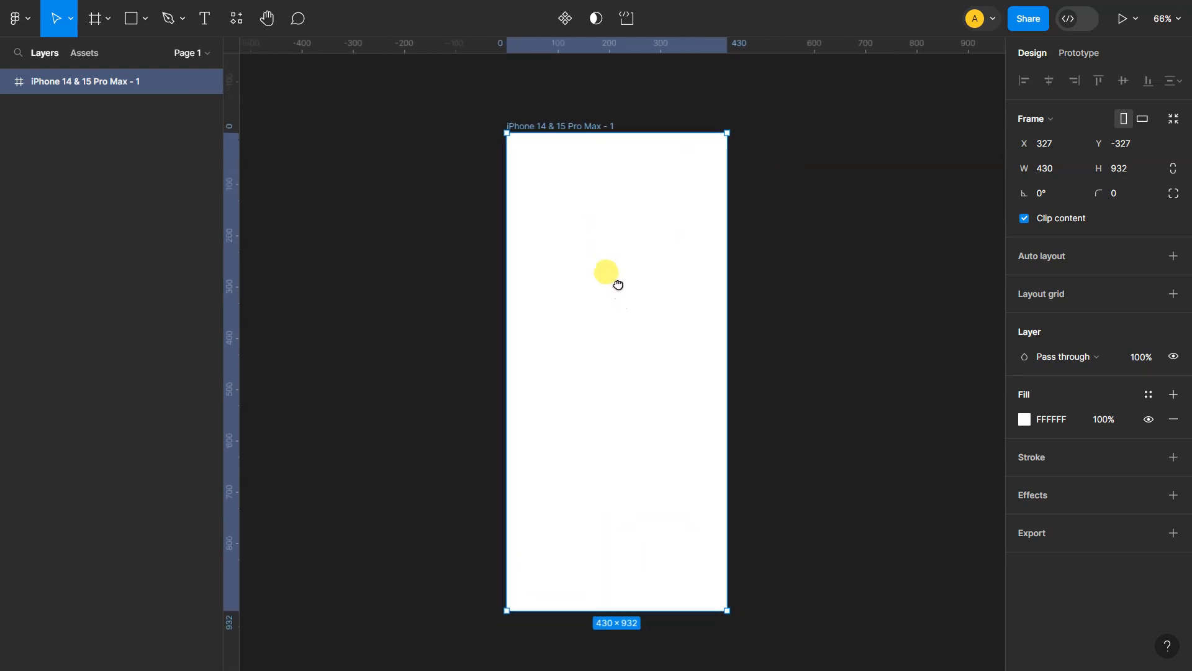
# Rename the iPhone 14 & 15 Pro Max frame as "The Frame"
pyautogui.doubleClick(549, 126)
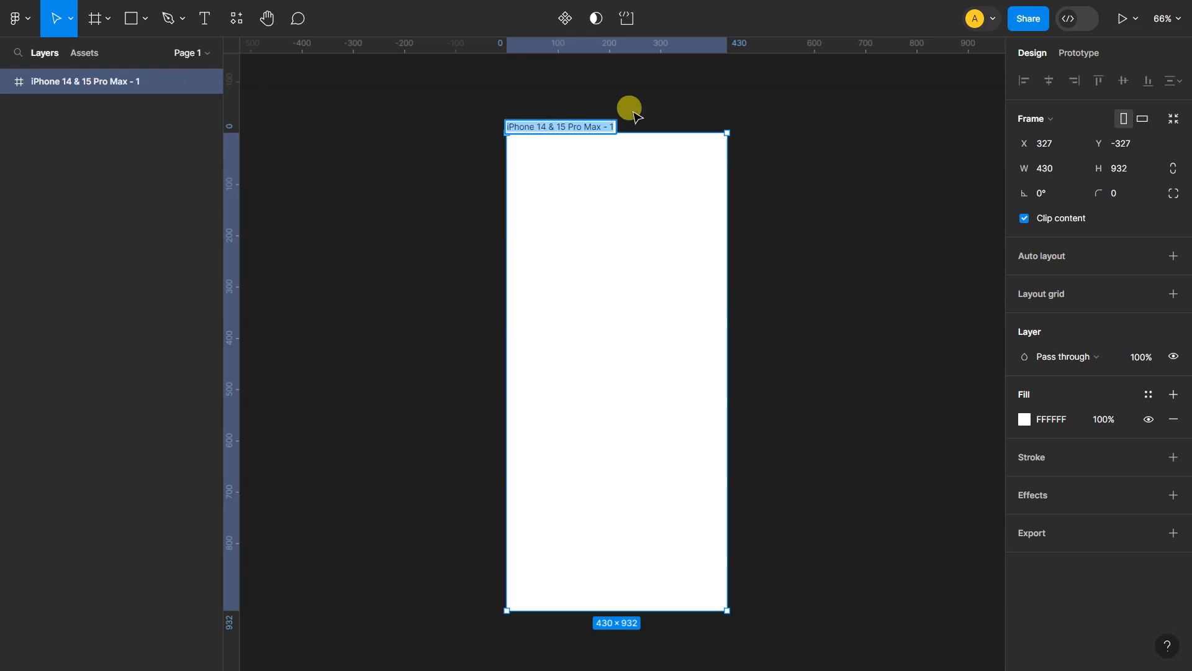
pyautogui.click(687, 99)
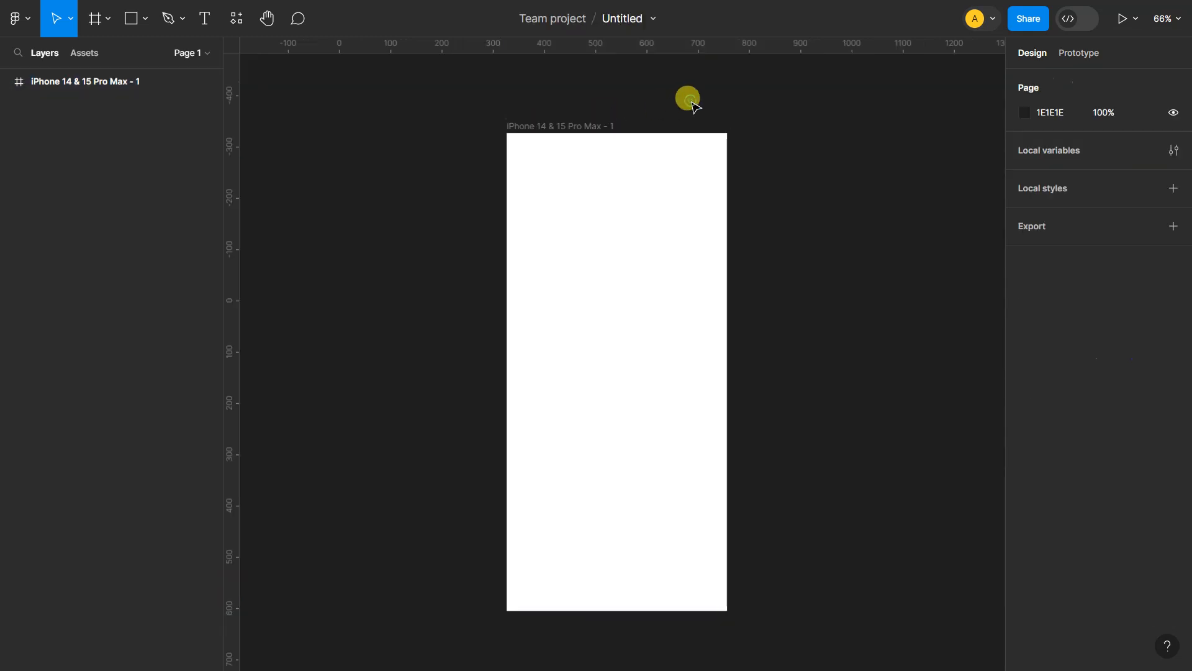
pyautogui.doubleClick(584, 127)
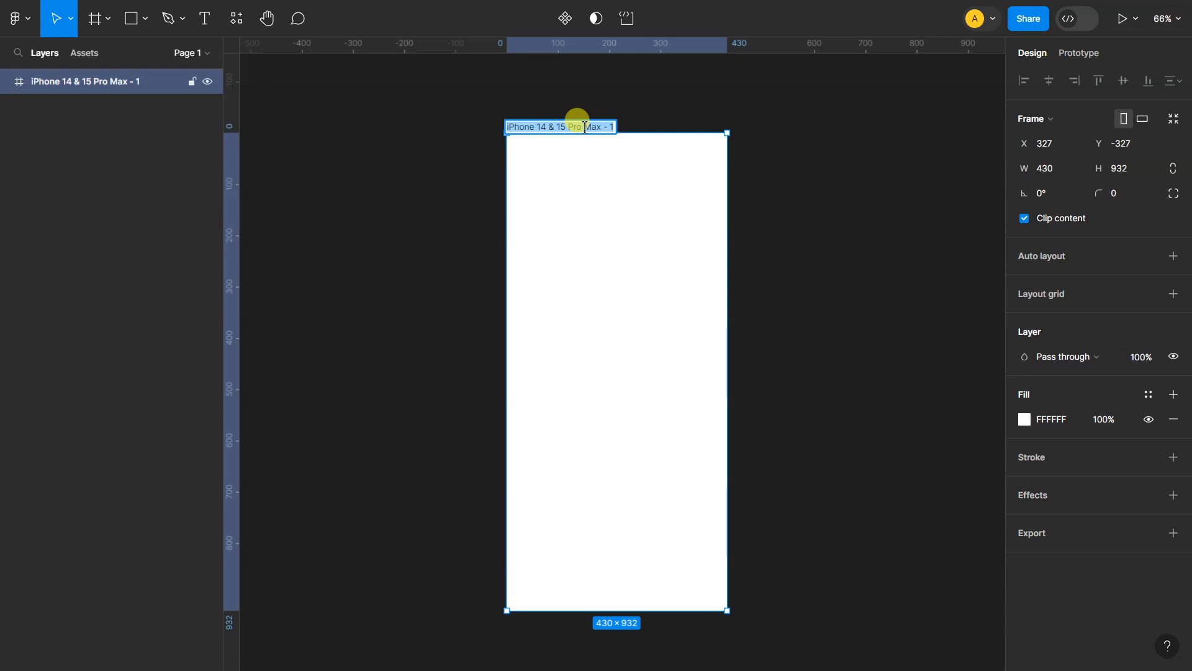
pyautogui.write('The Frame')
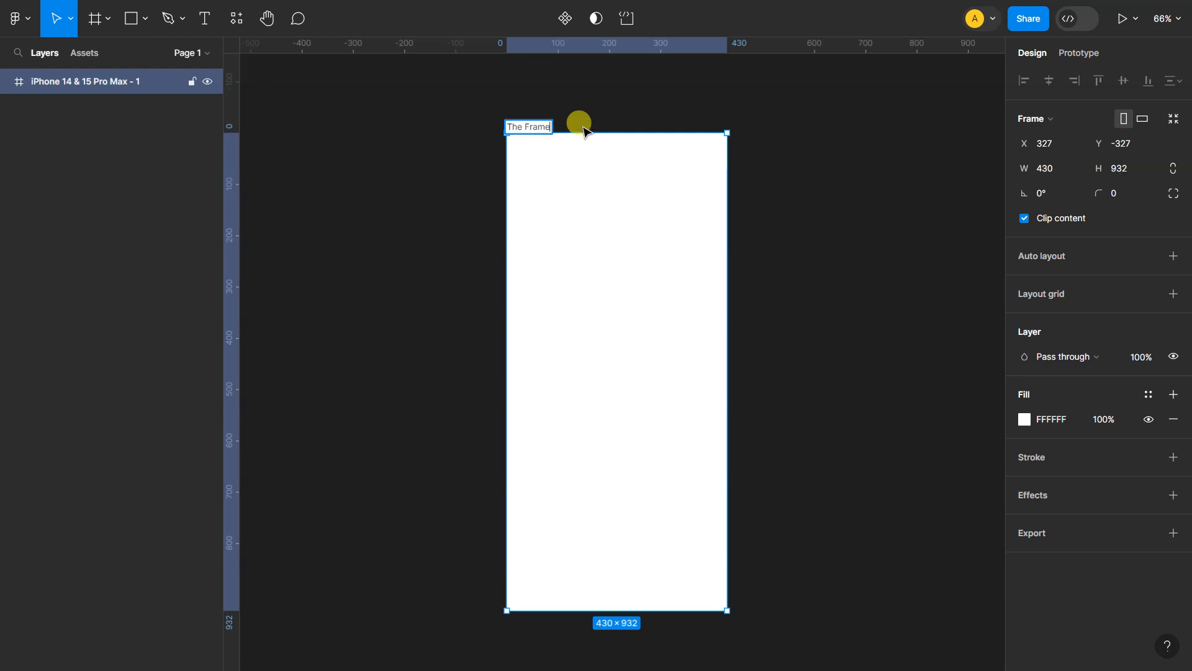
pyautogui.press('Return')
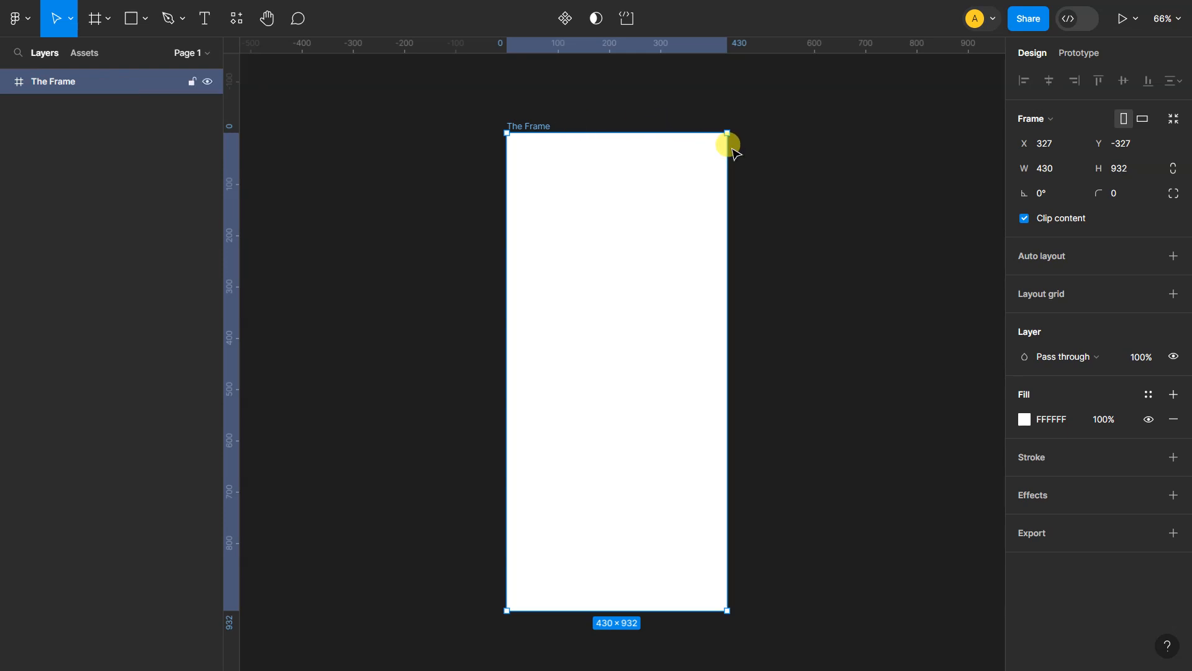
pyautogui.click(787, 150)
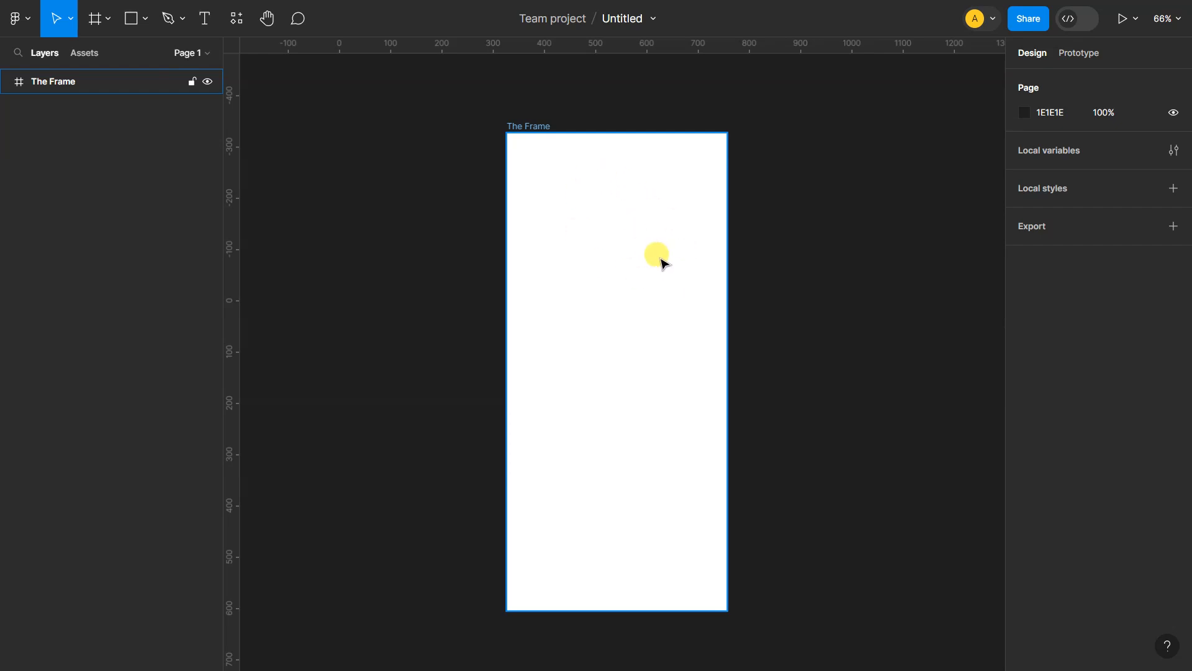
# Draw a rectangle about 215 × 466 inside The Frame and move it out onto the empty canvas
pyautogui.click(130, 20)
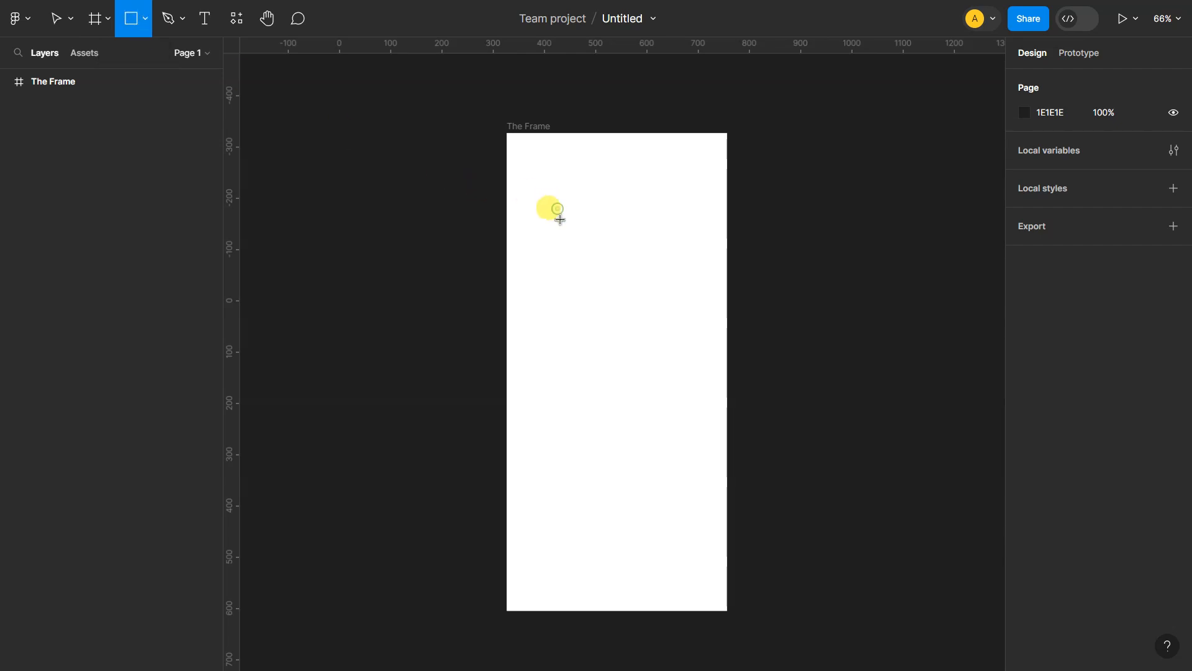
pyautogui.moveTo(557, 208); pyautogui.dragTo(667, 446)
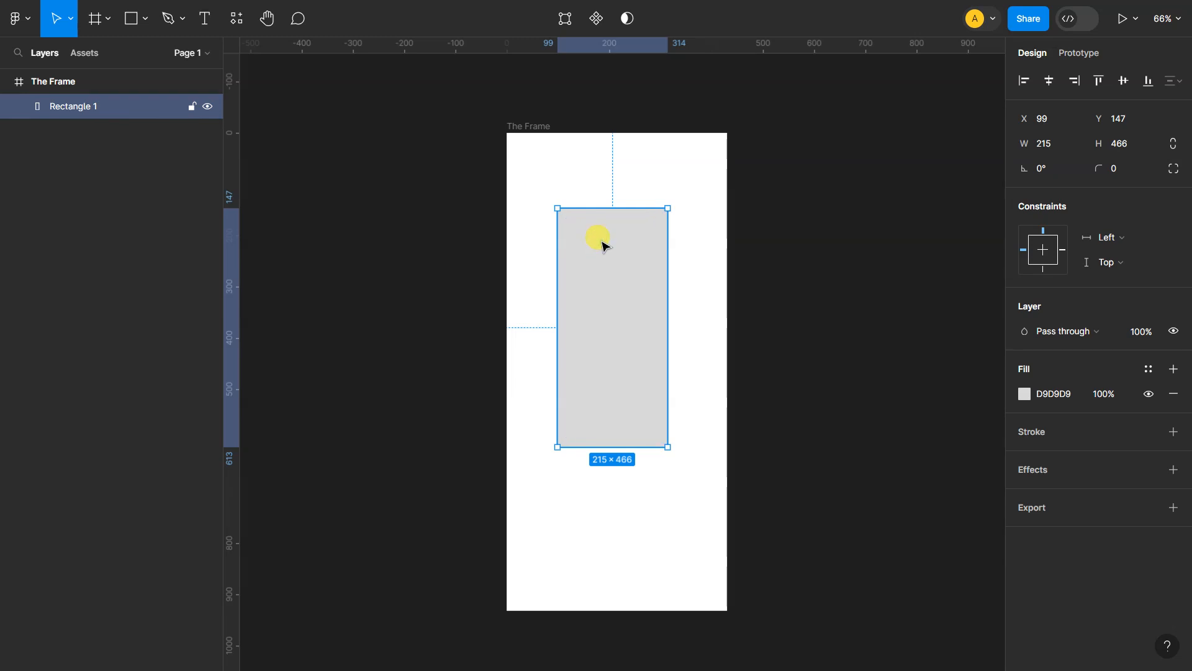
pyautogui.moveTo(603, 244); pyautogui.dragTo(909, 315)
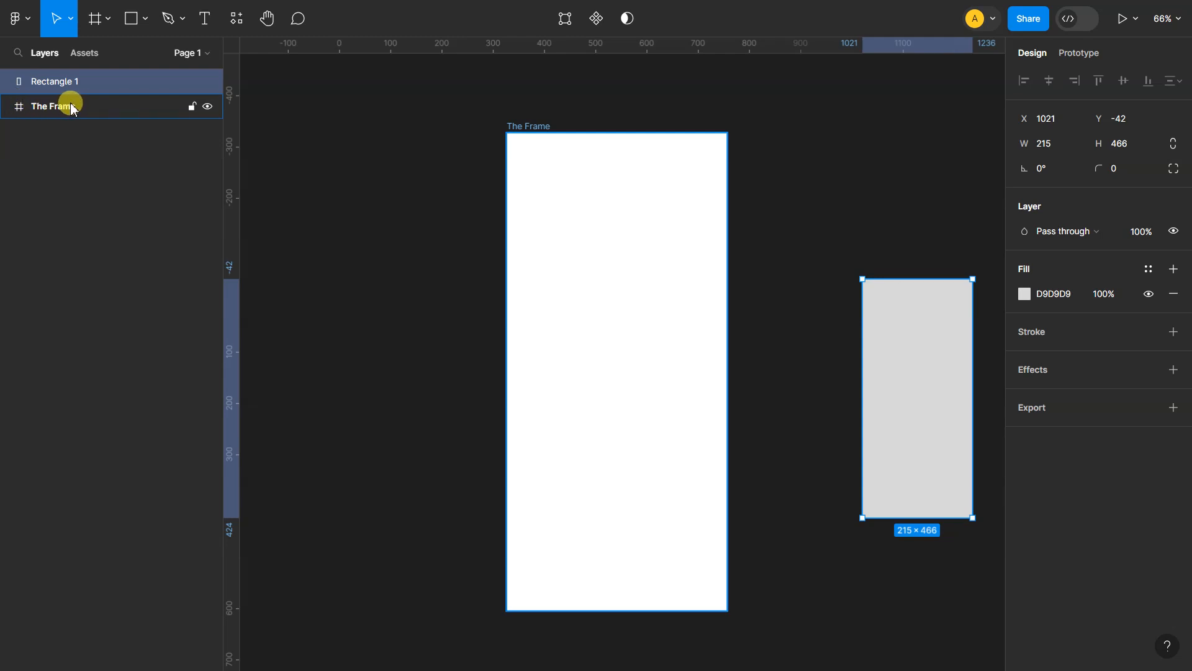
# Move the rectangle back inside The Frame and delete it
pyautogui.moveTo(931, 309); pyautogui.dragTo(638, 289)
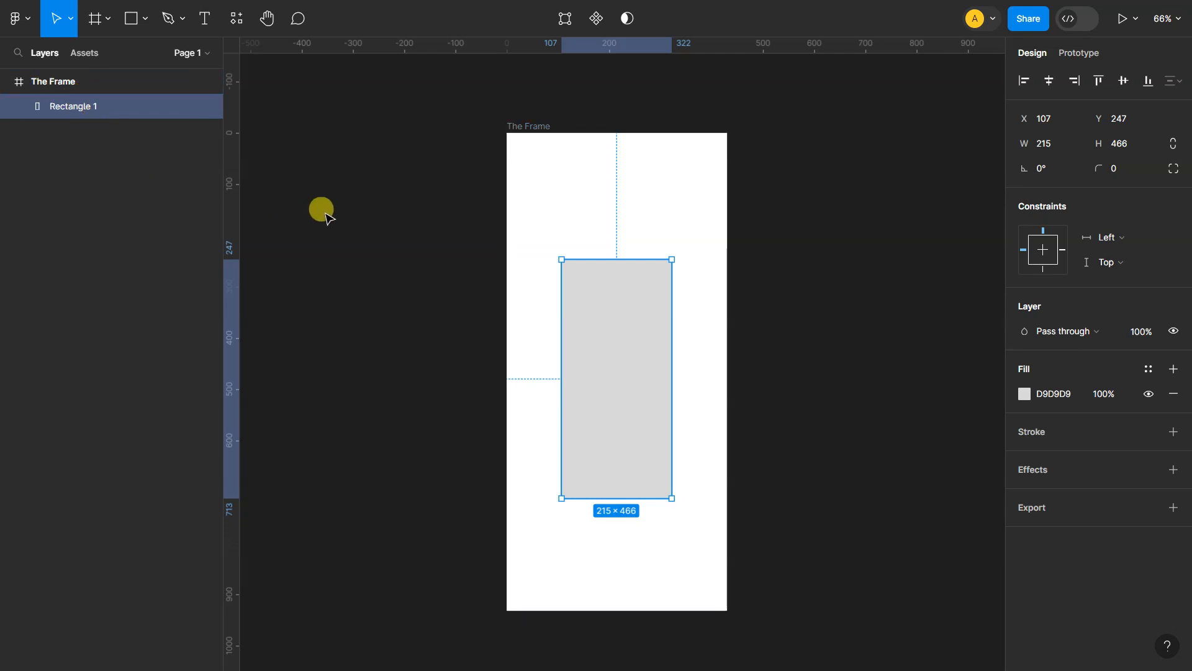
pyautogui.moveTo(487, 245); pyautogui.dragTo(433, 262)
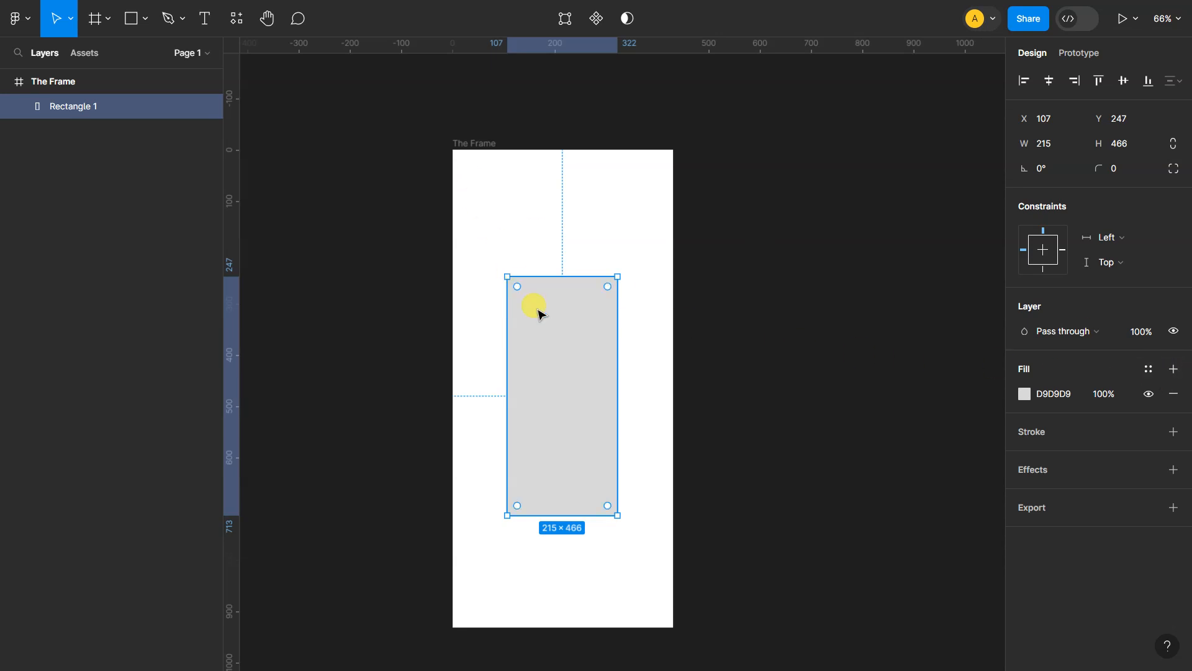
pyautogui.press('Delete')
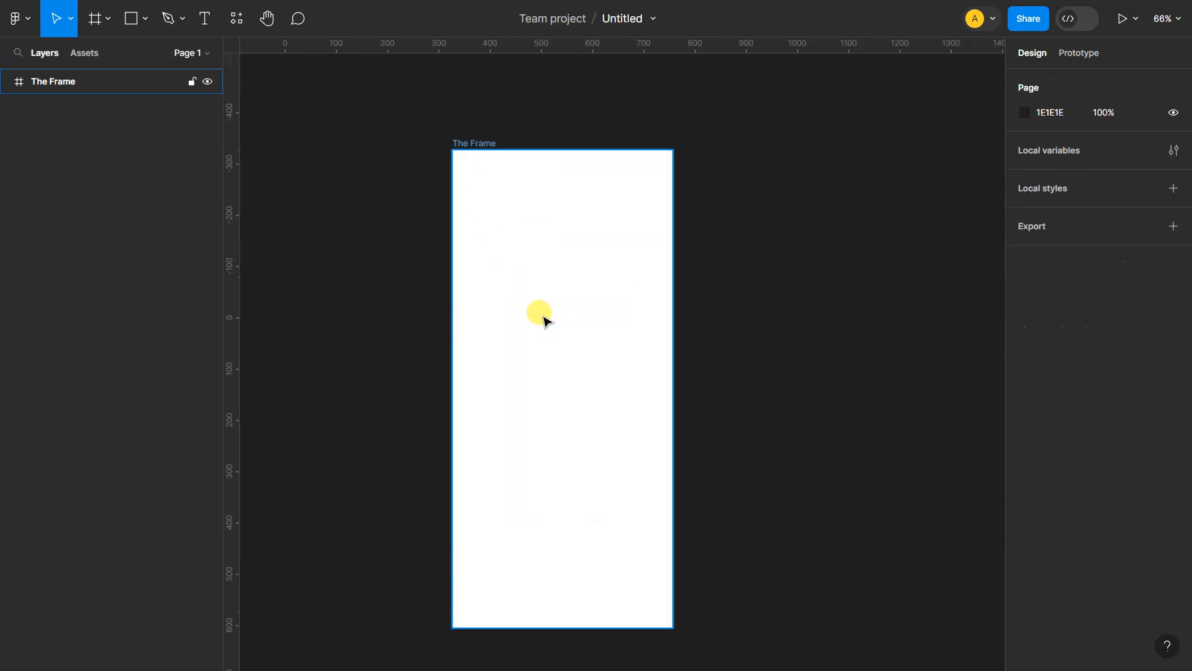
# Set the fill of The Frame to solid red D90D0D at 100% opacity
pyautogui.click(490, 143)
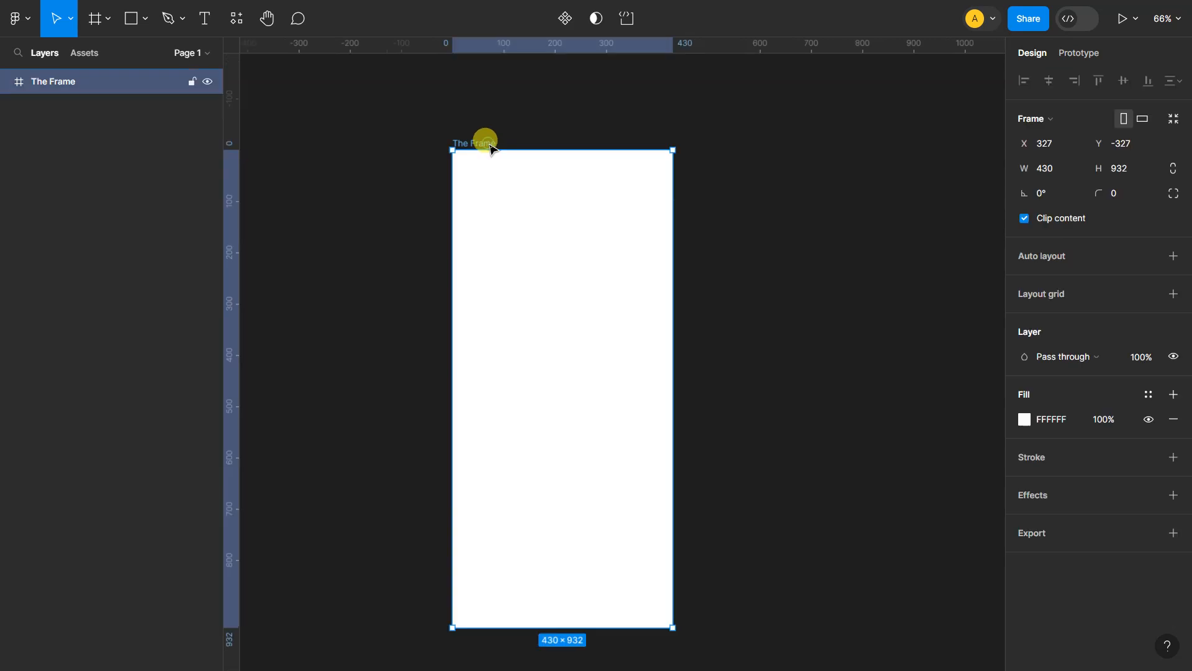
pyautogui.click(1026, 421)
pyautogui.moveTo(907, 313); pyautogui.dragTo(966, 334)
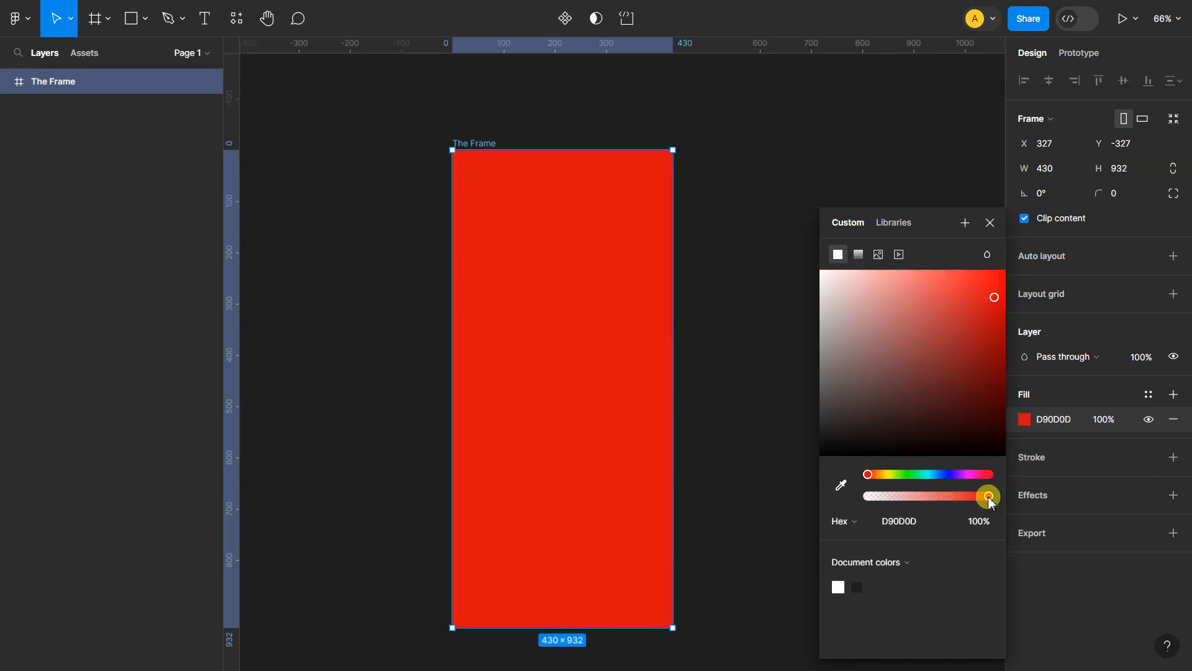
pyautogui.moveTo(987, 495); pyautogui.dragTo(1028, 512)
# Try the gradient, image and video fill types on The Frame and return to the solid fill
pyautogui.click(860, 255)
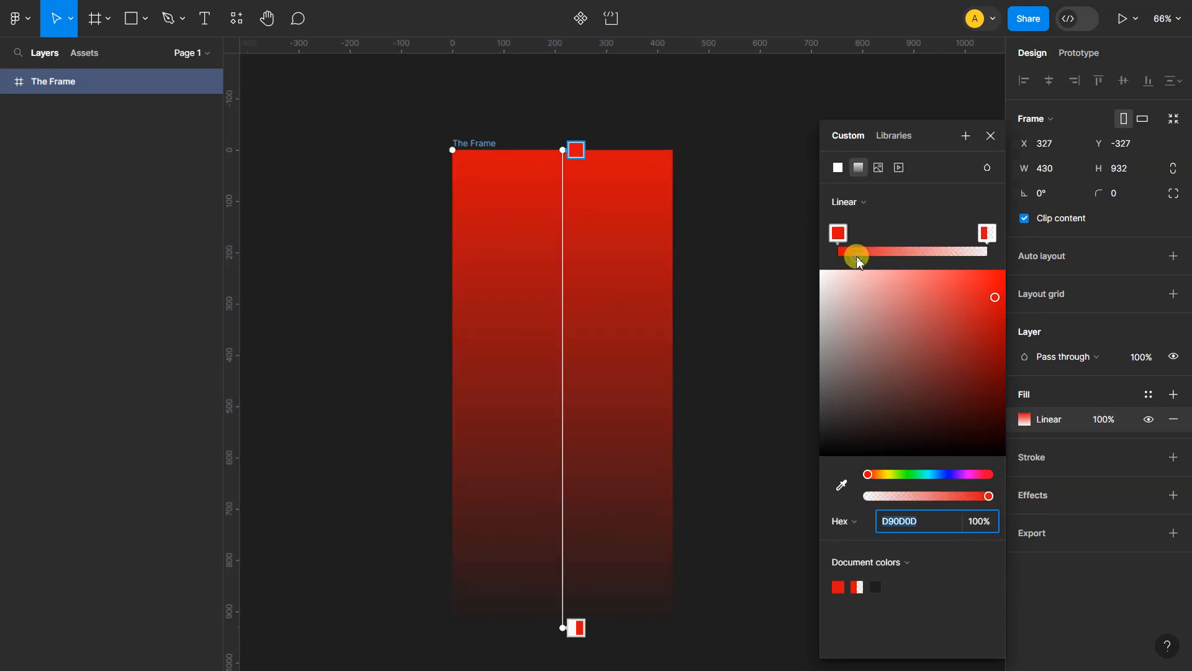
pyautogui.click(877, 167)
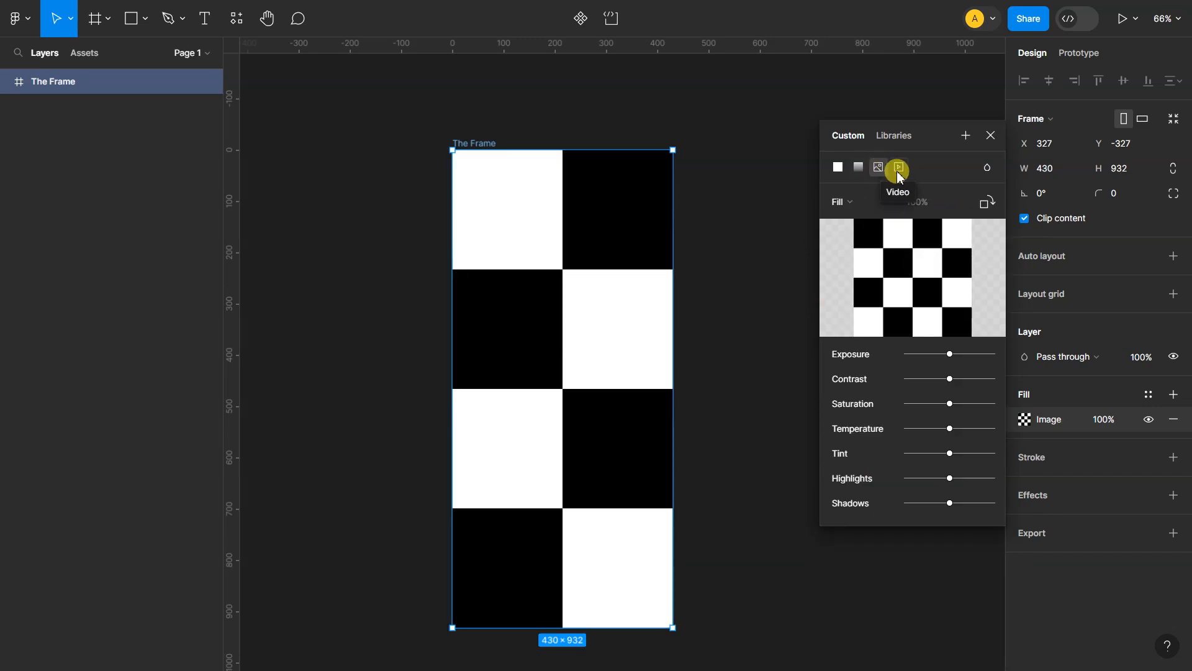
pyautogui.click(899, 169)
pyautogui.click(837, 166)
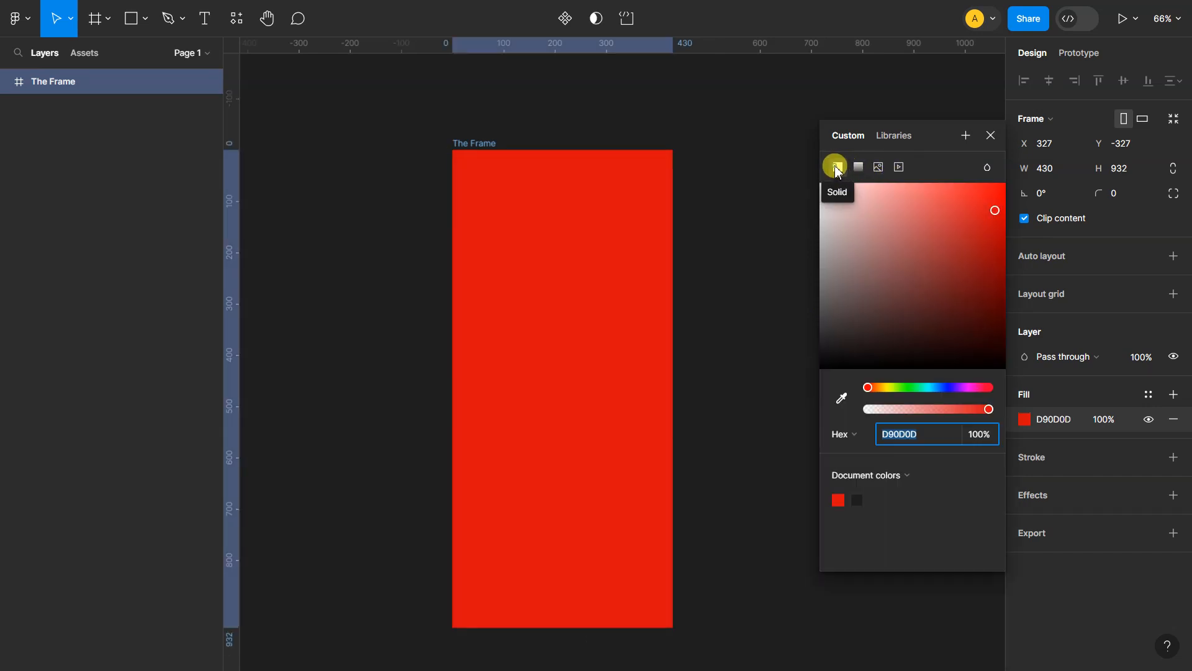
pyautogui.click(990, 133)
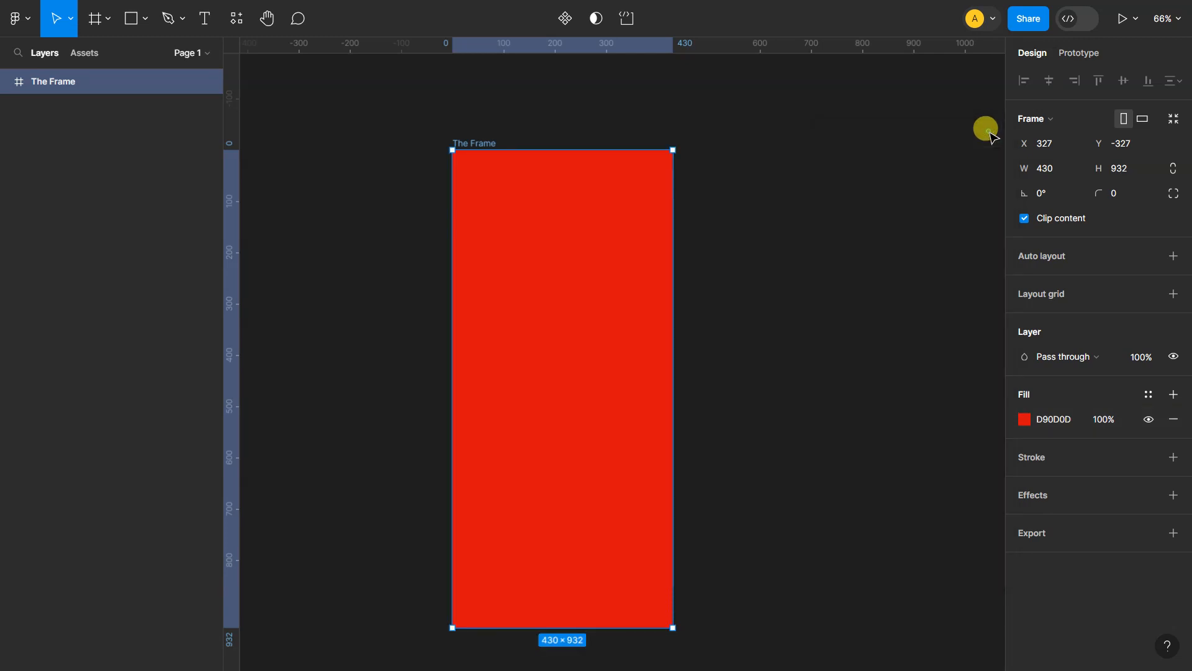
# Add a stroke to The Frame and set its colour to white FFFFFF
pyautogui.click(1174, 457)
pyautogui.click(1026, 482)
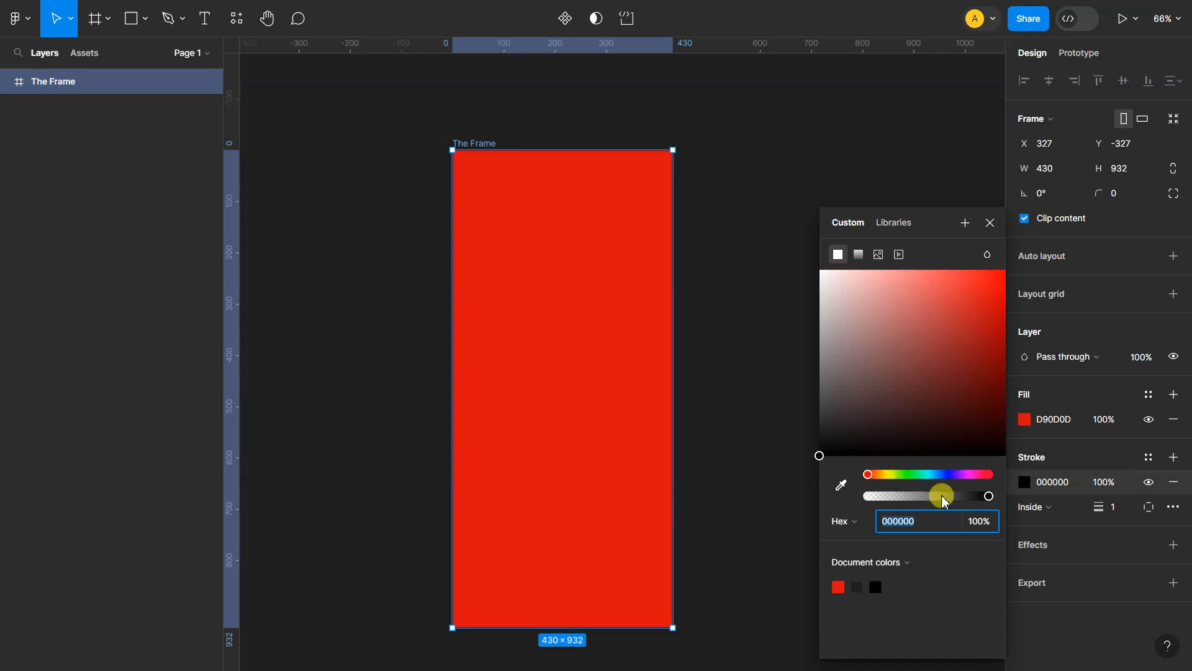
pyautogui.moveTo(821, 454)
pyautogui.mouseDown()
pyautogui.moveTo(830, 412)
pyautogui.moveTo(806, 266)
pyautogui.mouseUp()
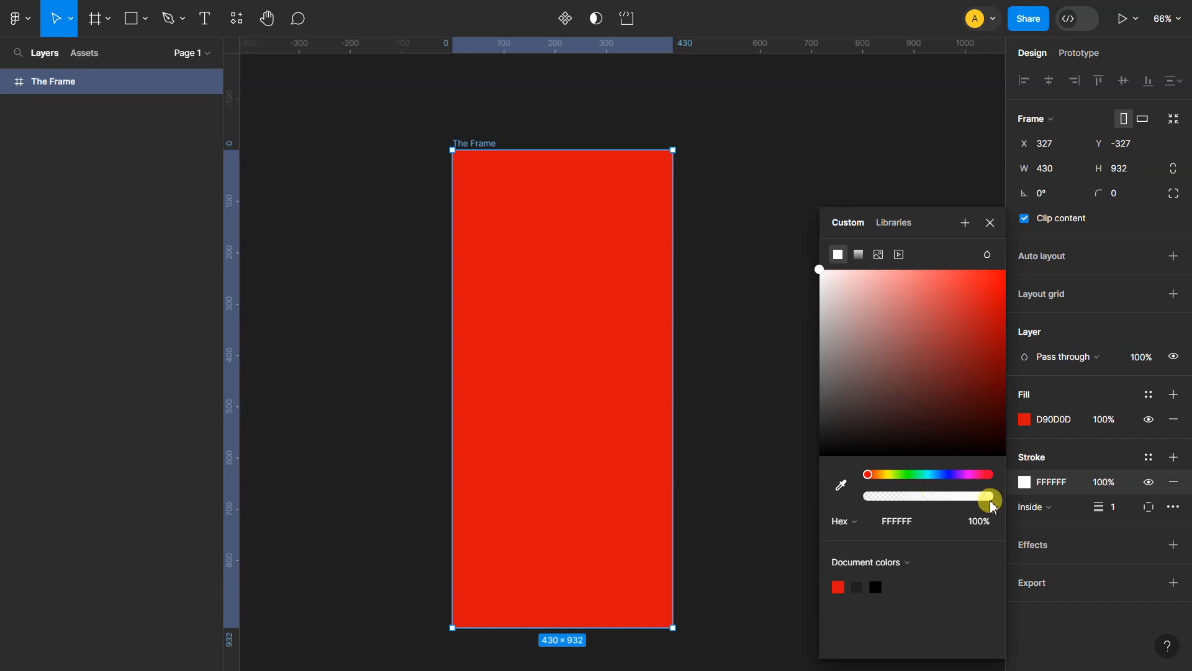
# Try out the stroke weight, set it to 0, and switch the stroke position to Center
pyautogui.click(1060, 513)
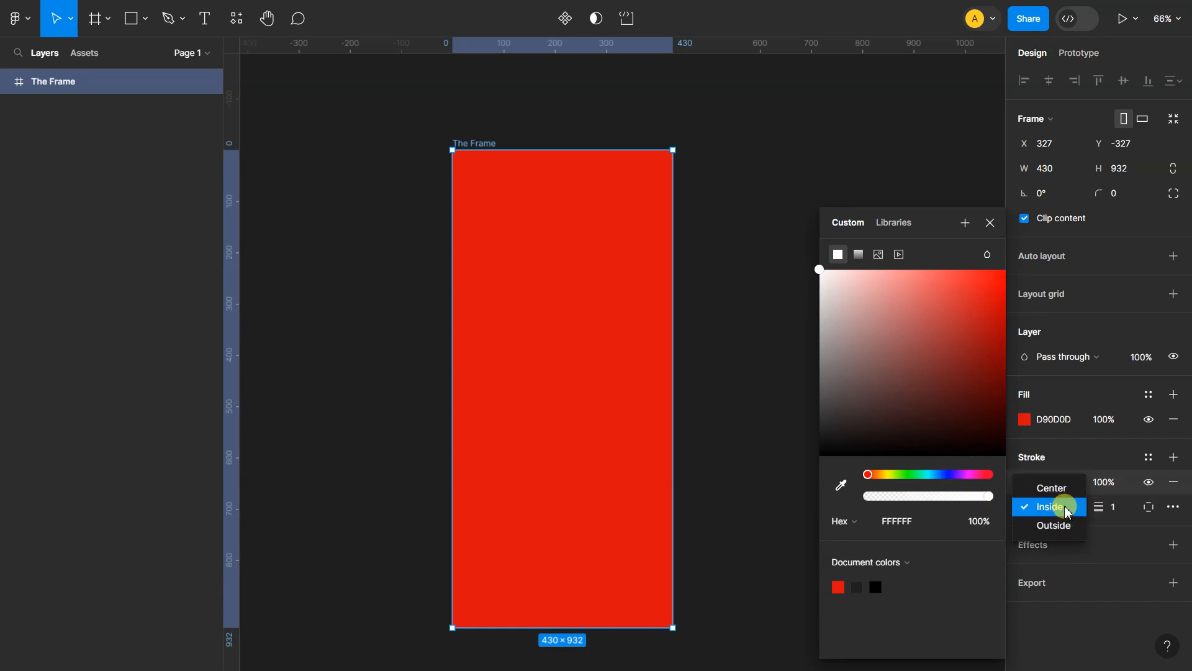
pyautogui.click(1099, 504)
pyautogui.moveTo(1099, 507)
pyautogui.mouseDown()
pyautogui.moveTo(1173, 507)
pyautogui.moveTo(45, 513)
pyautogui.moveTo(1184, 507)
pyautogui.mouseUp()
pyautogui.click(1035, 507)
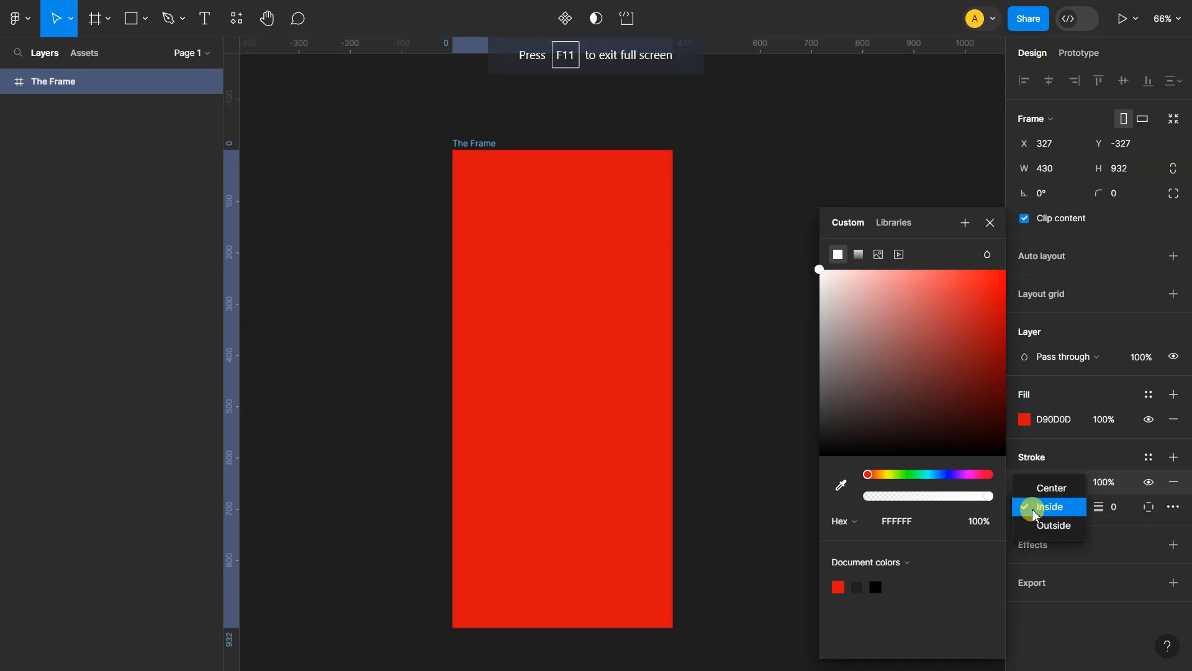
pyautogui.click(1045, 495)
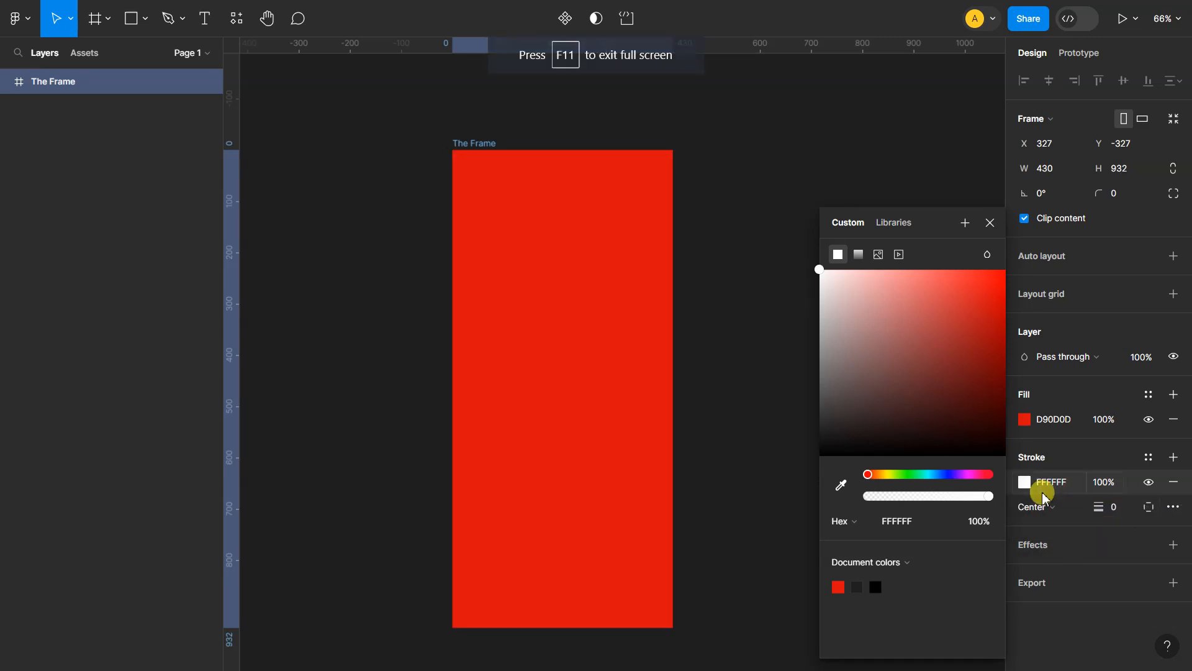
# Test the weight of the centred stroke and set the stroke position to Outside
pyautogui.moveTo(1094, 506)
pyautogui.mouseDown()
pyautogui.moveTo(1158, 506)
pyautogui.moveTo(6, 504)
pyautogui.moveTo(1174, 509)
pyautogui.moveTo(16, 513)
pyautogui.moveTo(1105, 504)
pyautogui.moveTo(1098, 511)
pyautogui.mouseUp()
pyautogui.click(1065, 512)
pyautogui.click(1054, 544)
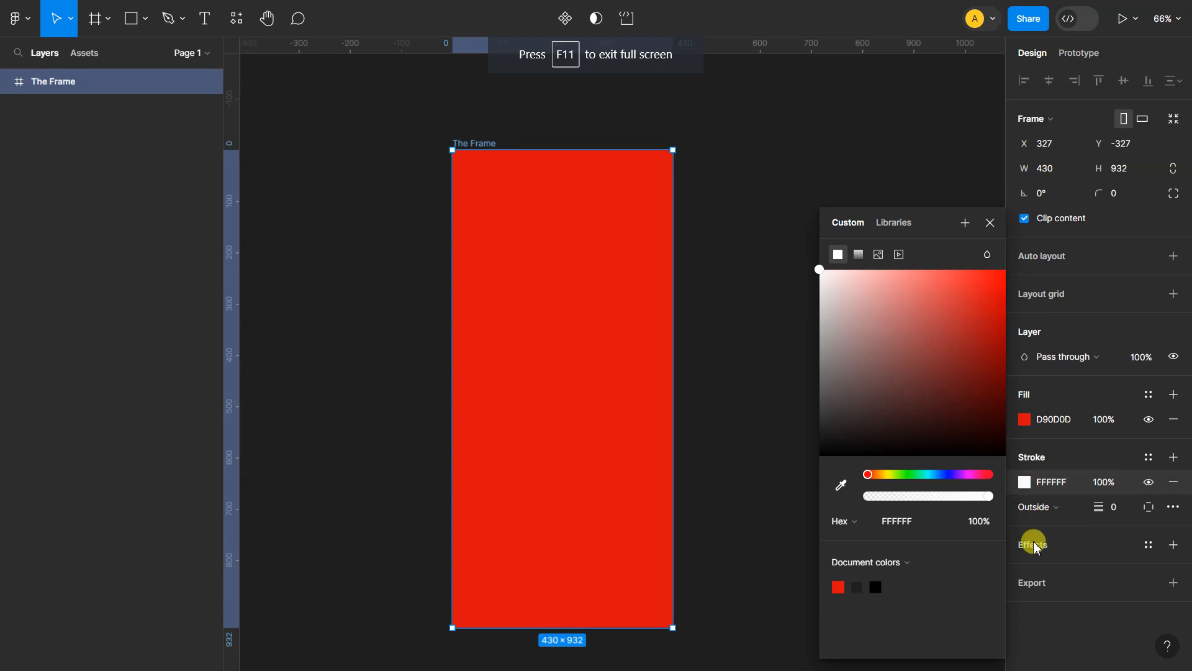
# Add a drop shadow effect to The Frame and set the shadow colour to white FFFFFF at 100%
pyautogui.click(1165, 546)
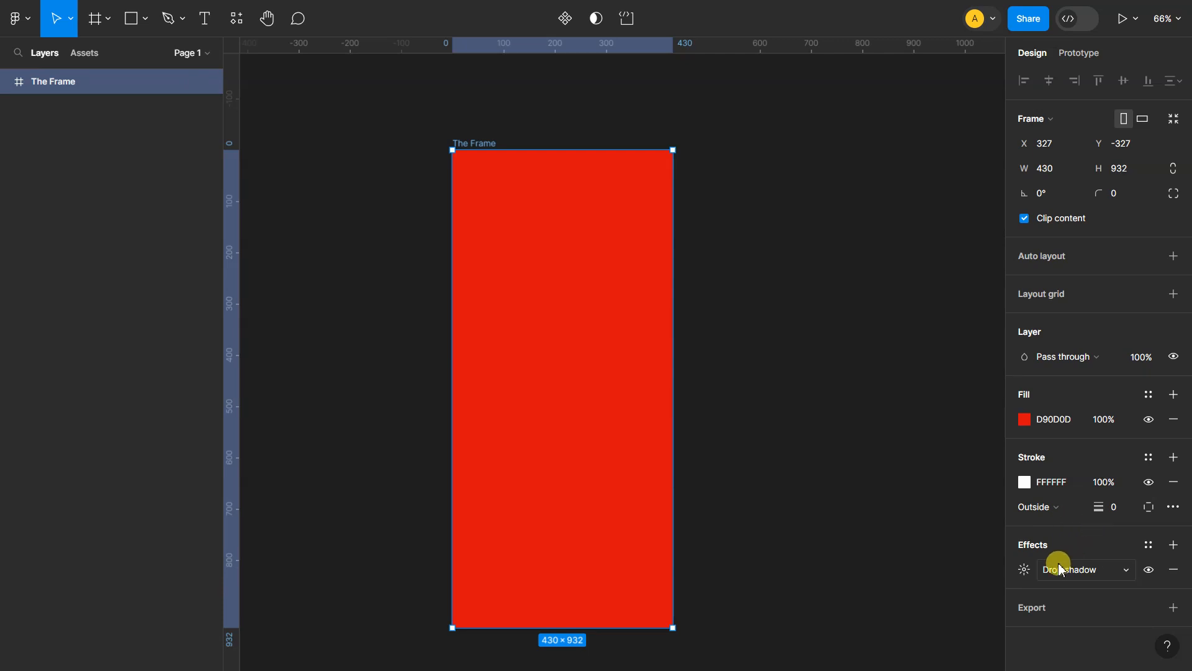
pyautogui.click(1025, 569)
pyautogui.scroll(-1, 1006, 448)
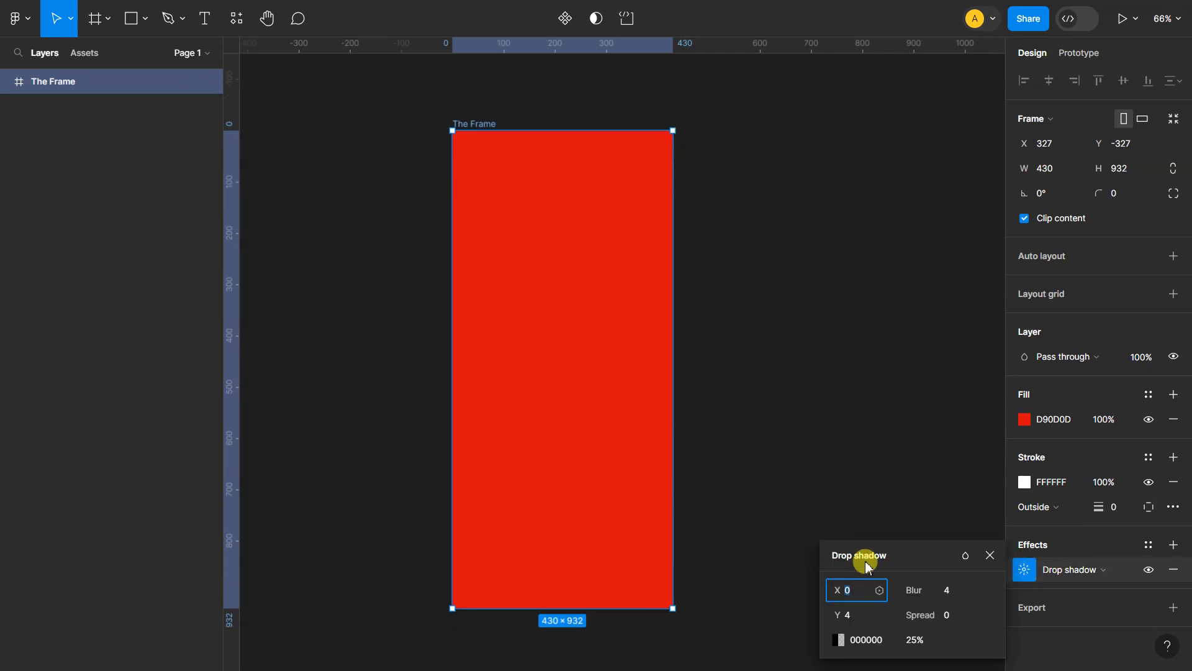
pyautogui.click(838, 640)
pyautogui.click(651, 586)
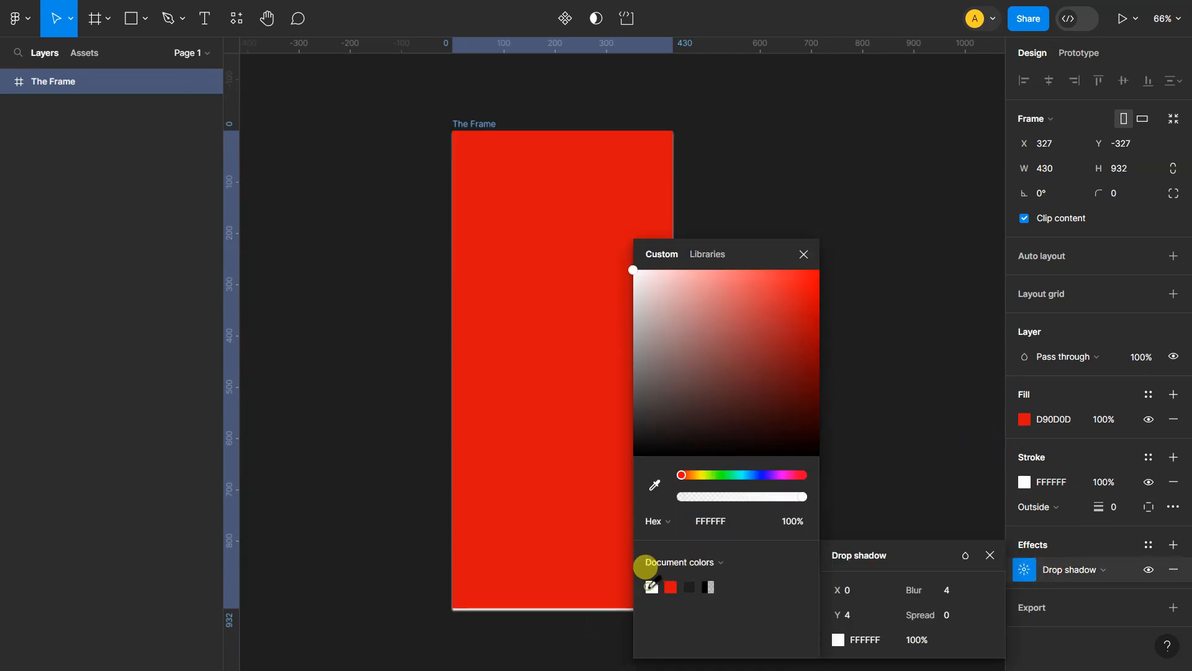
pyautogui.click(904, 425)
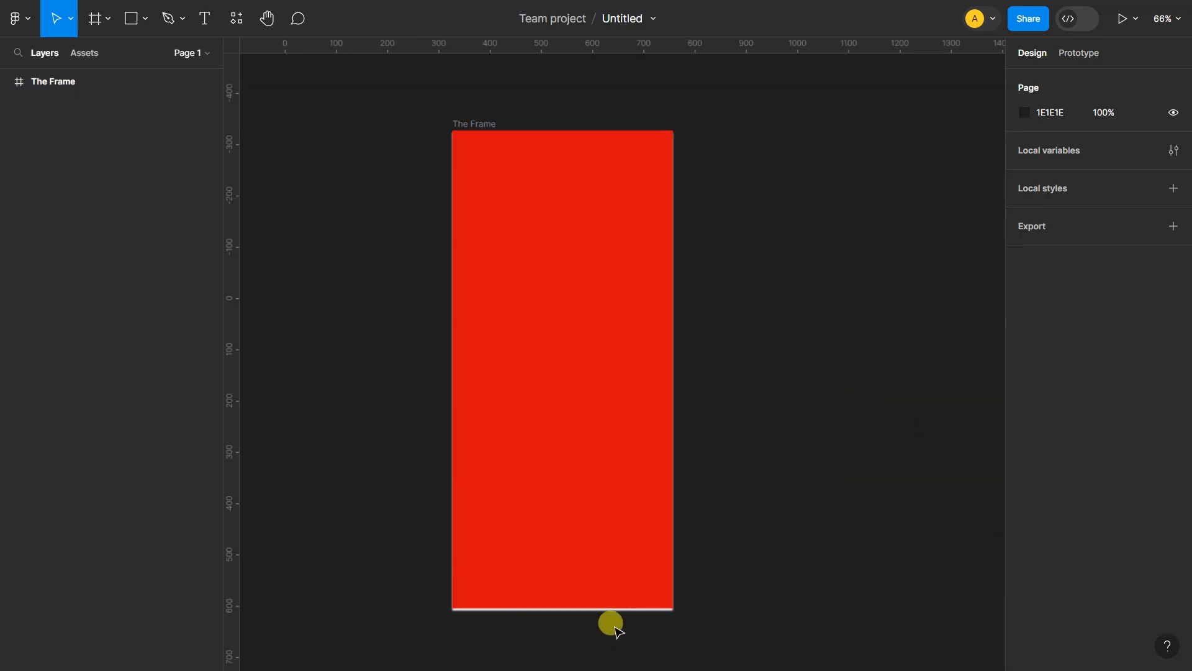
# Set the drop shadow of The Frame to a blur of 20 and a spread of 33
pyautogui.scroll(-3, 606, 577)
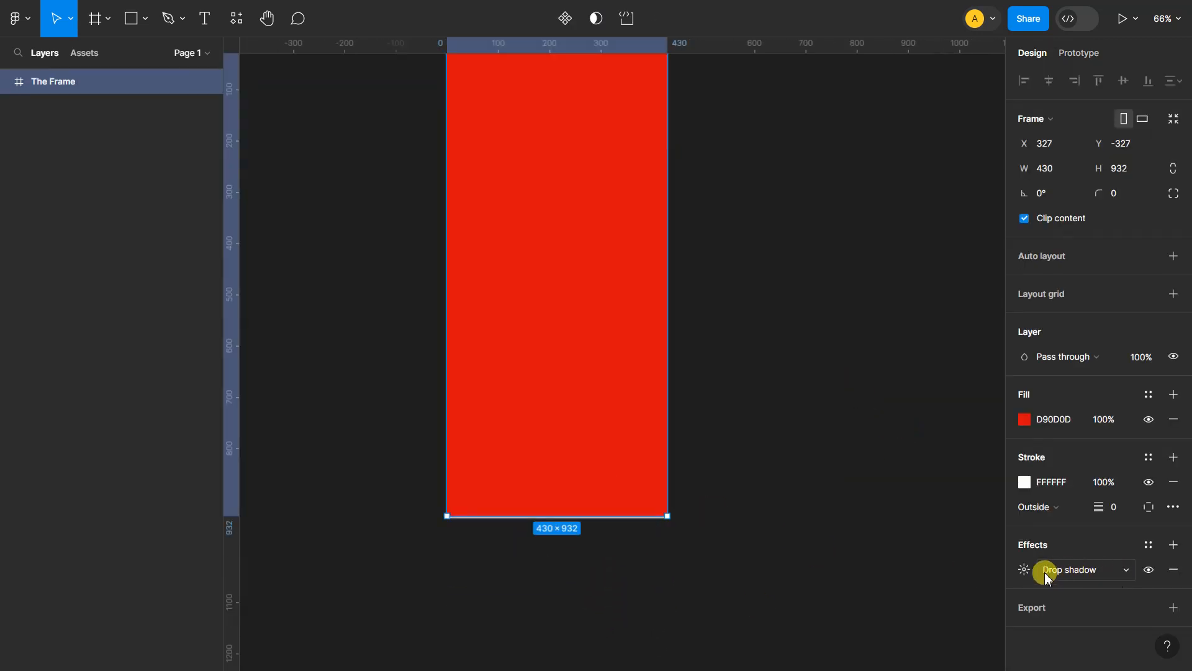
pyautogui.click(1025, 569)
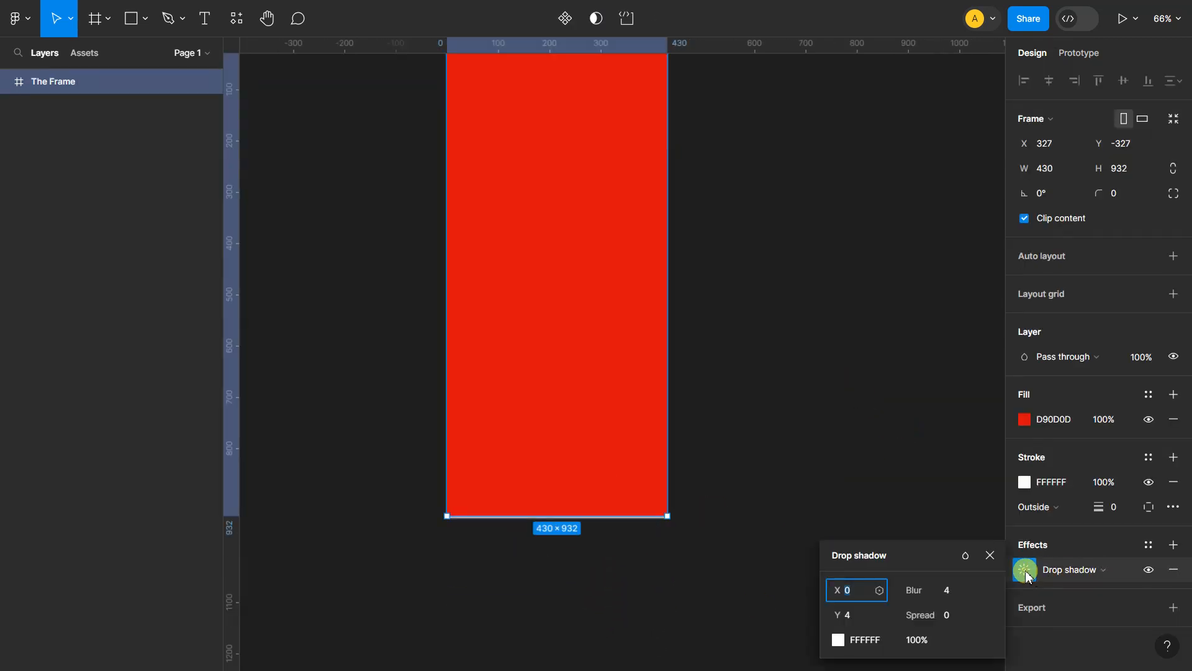
pyautogui.click(948, 595)
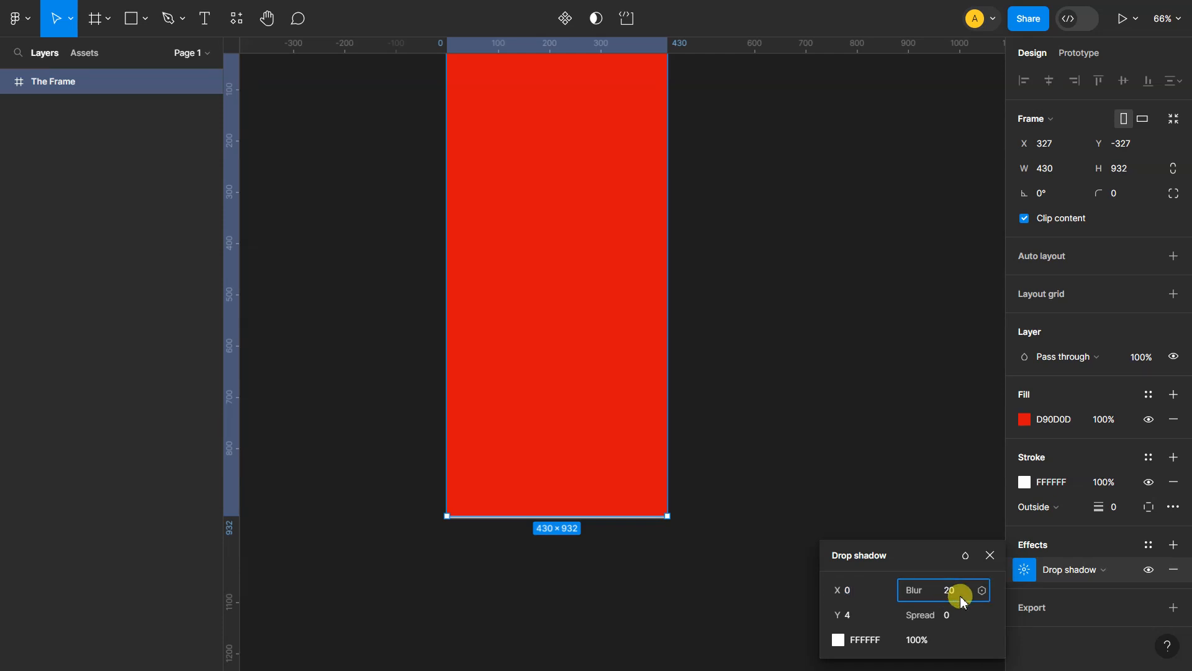
pyautogui.press('Return')
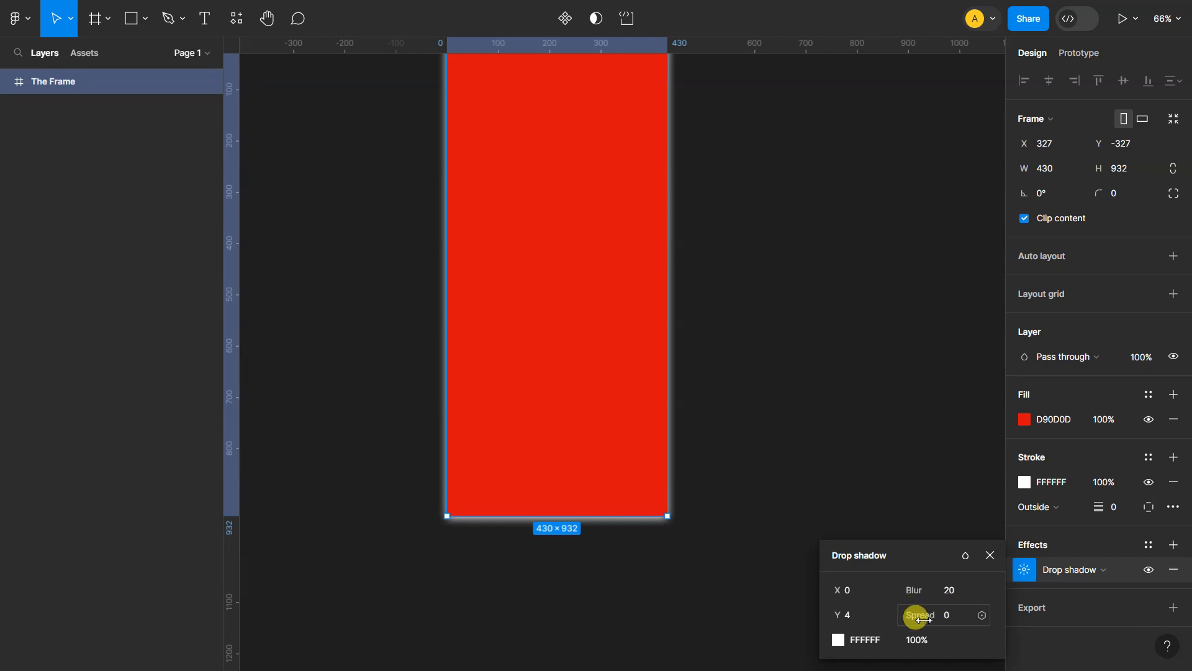
pyautogui.moveTo(913, 616); pyautogui.dragTo(880, 626)
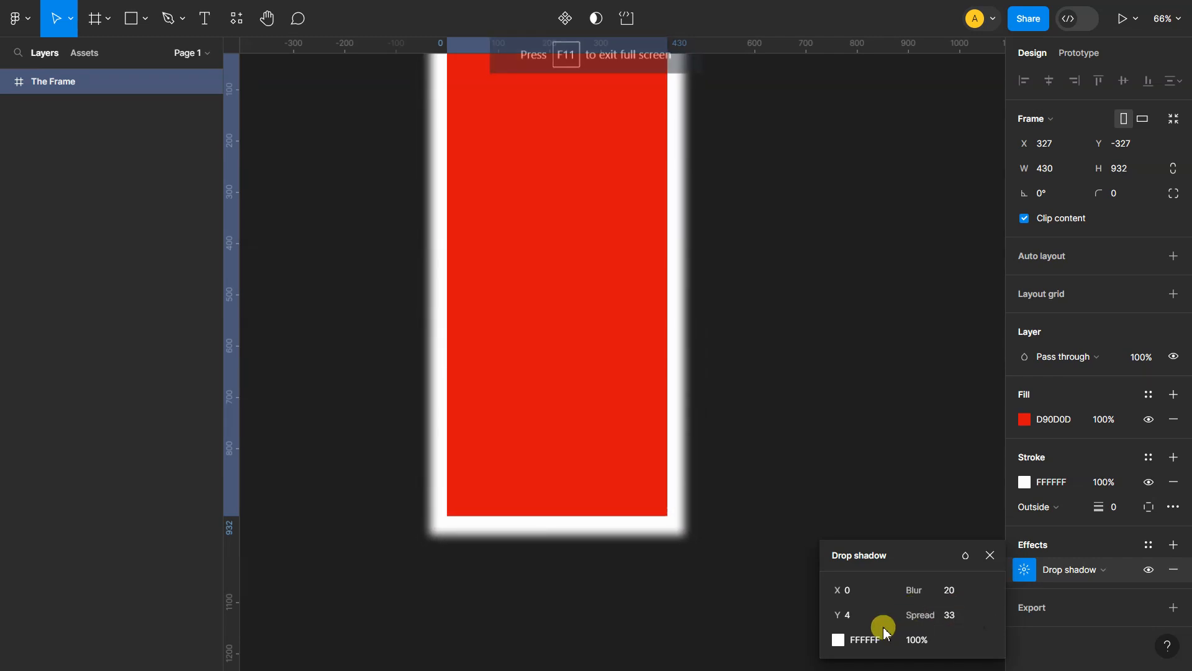
# Reduce the drop shadow's colour opacity to 25% and deselect The Frame
pyautogui.click(926, 644)
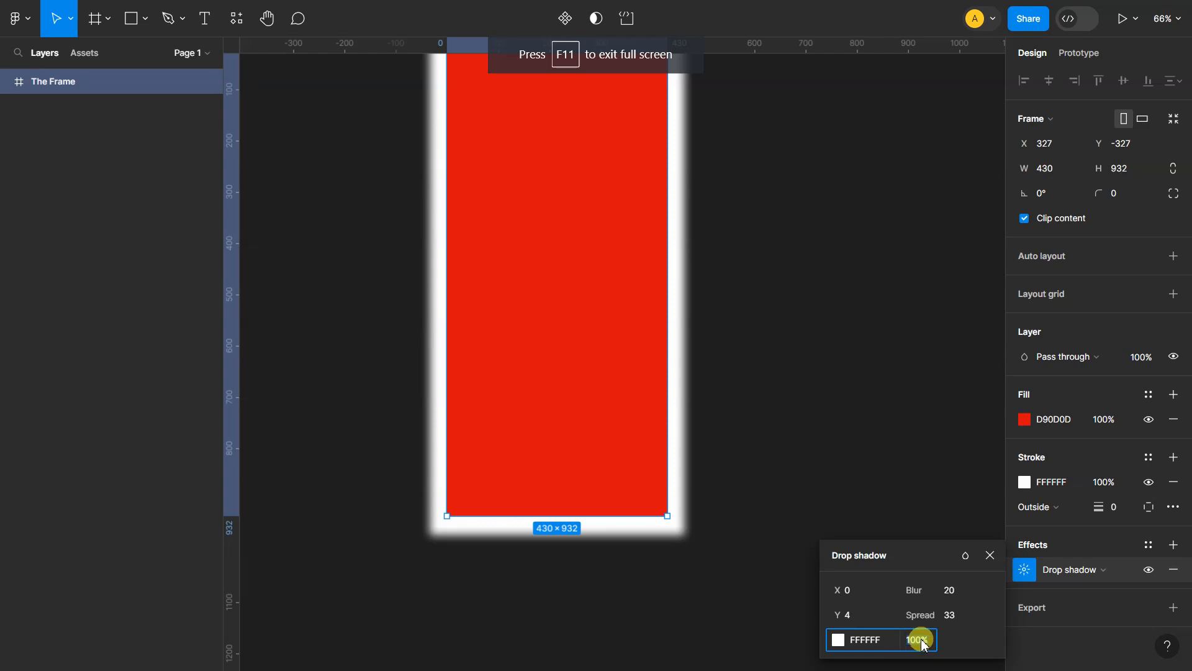
pyautogui.write('25')
pyautogui.press('Return')
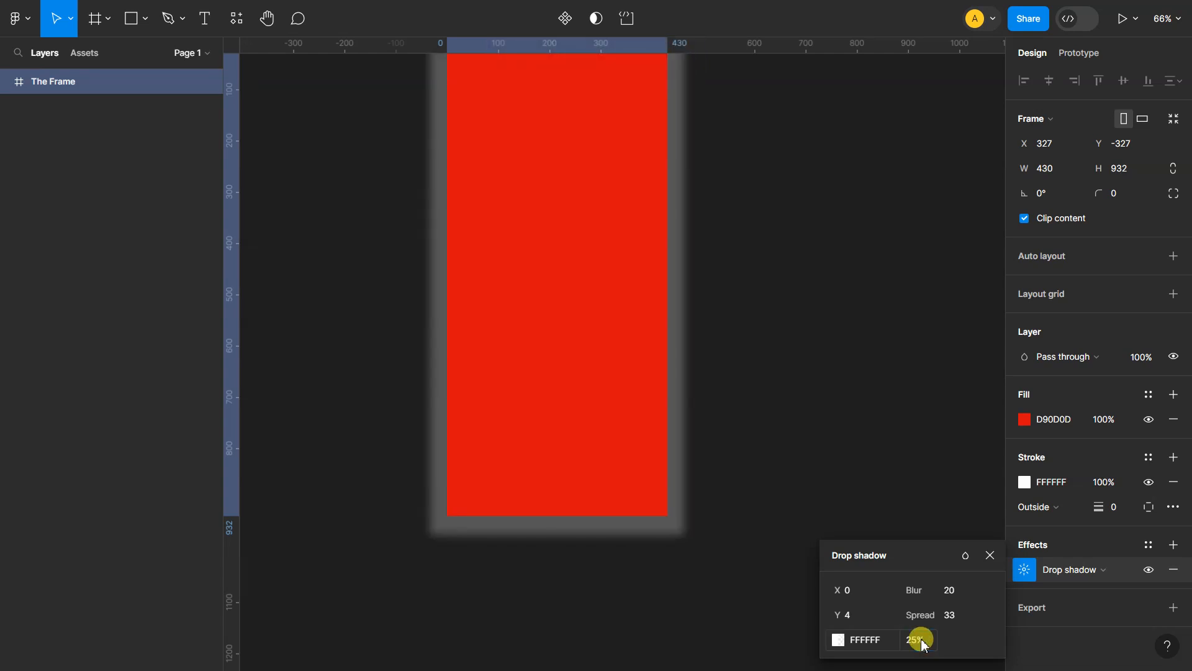
pyautogui.click(891, 411)
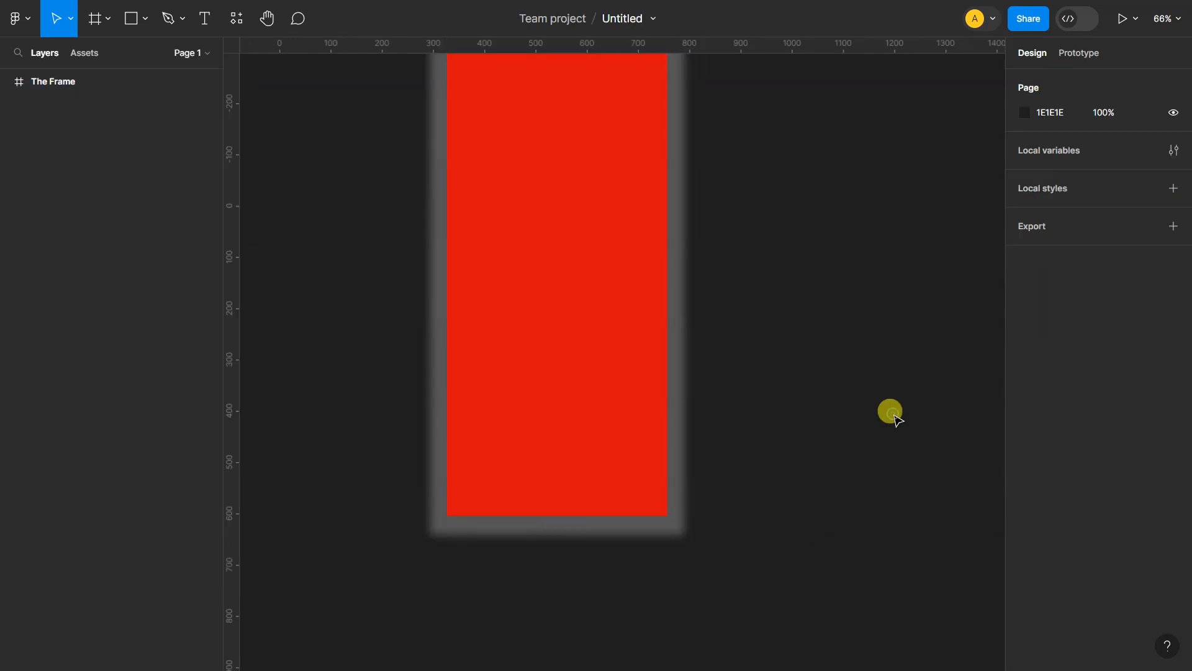
pyautogui.scroll(-3, 857, 389)
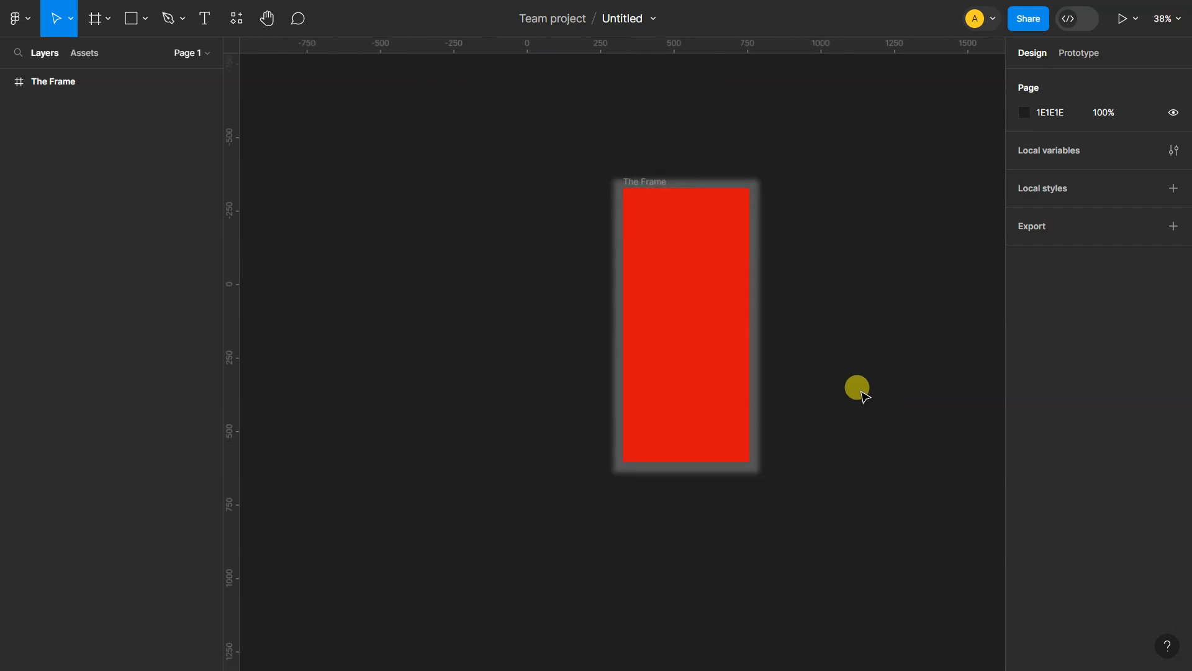
pyautogui.scroll(5, 863, 390)
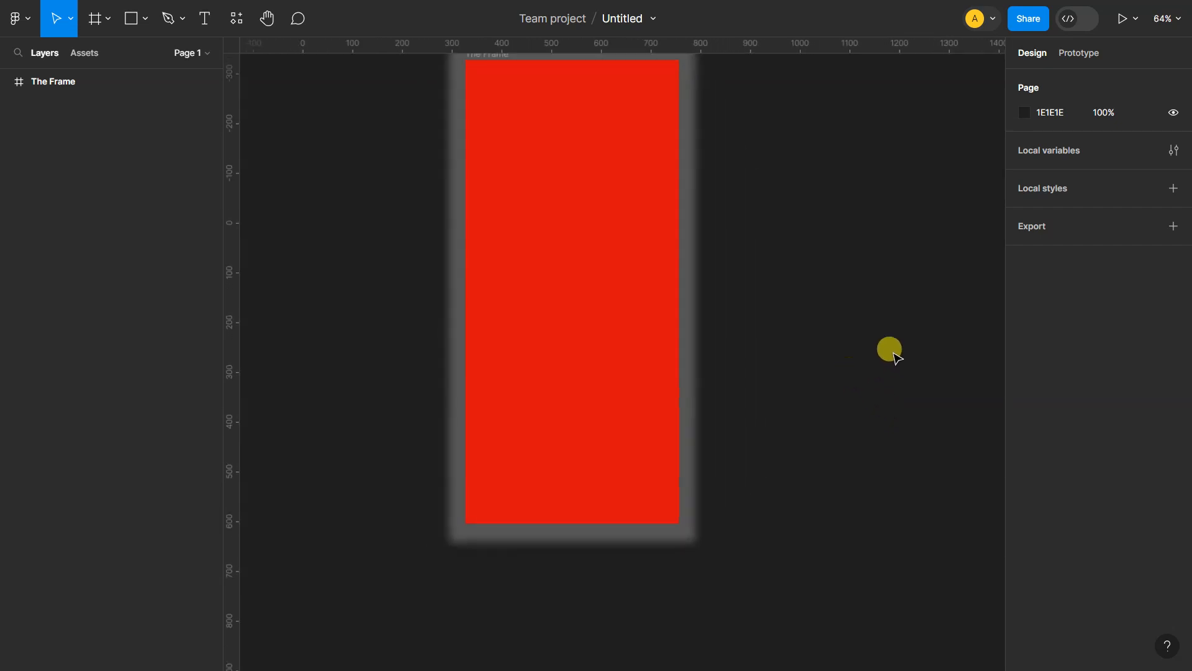
pyautogui.moveTo(889, 349); pyautogui.dragTo(828, 397)
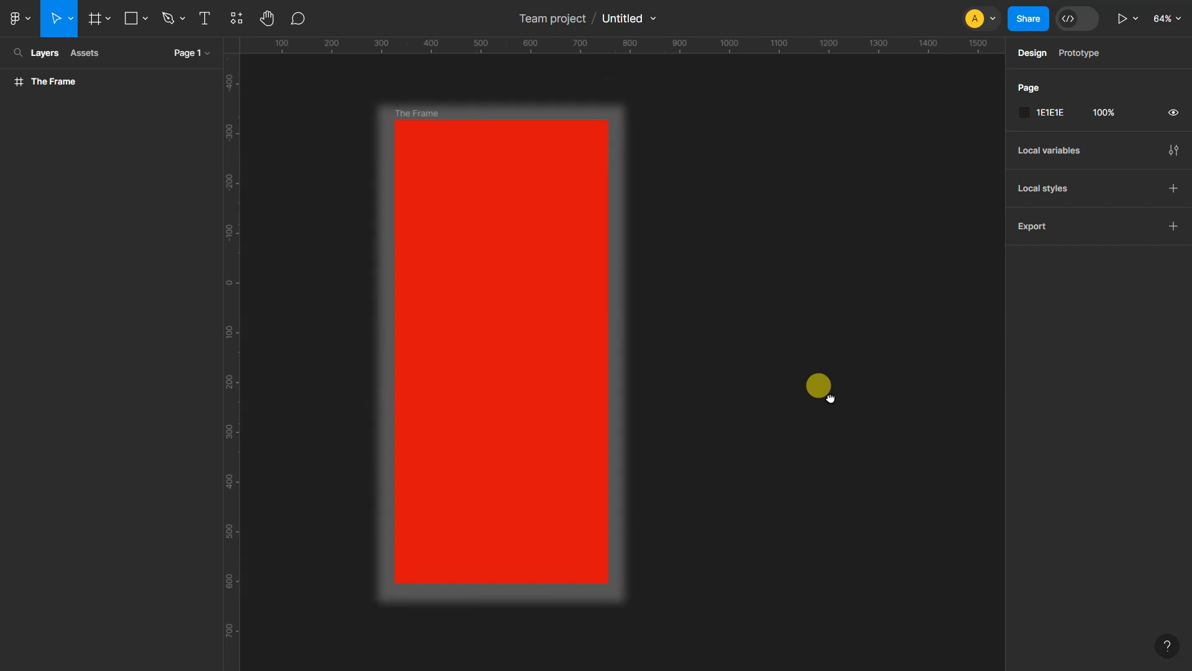
pyautogui.moveTo(776, 178); pyautogui.dragTo(879, 244)
pyautogui.scroll(-1, 945, 182)
pyautogui.scroll(-4, 944, 180)
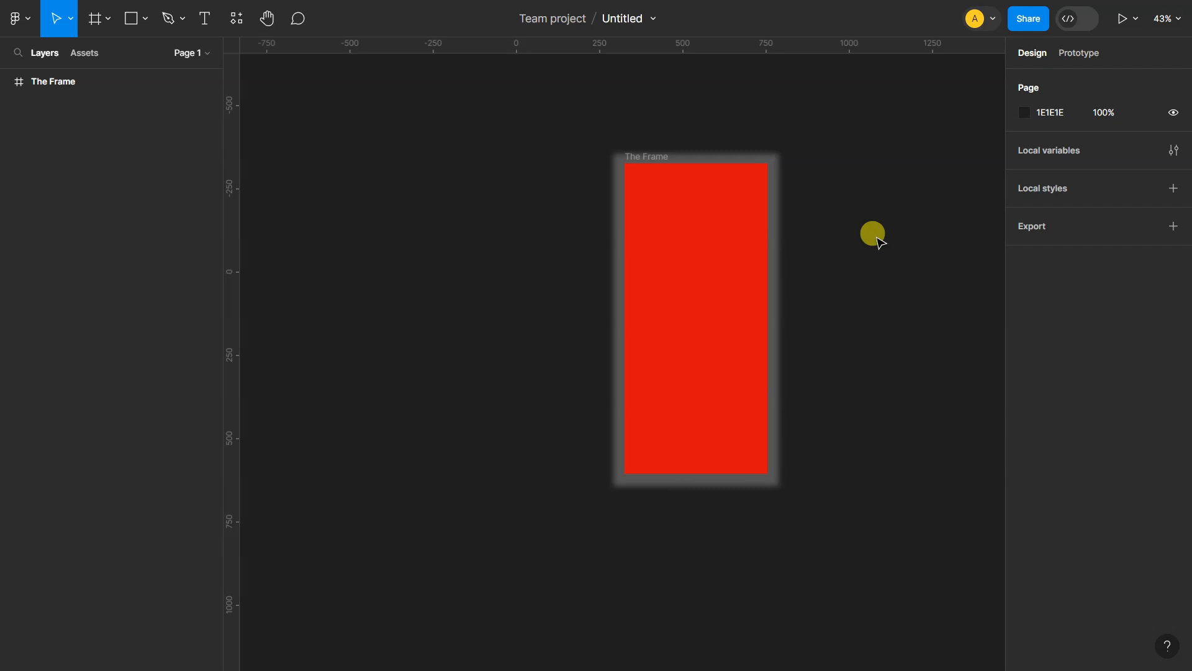